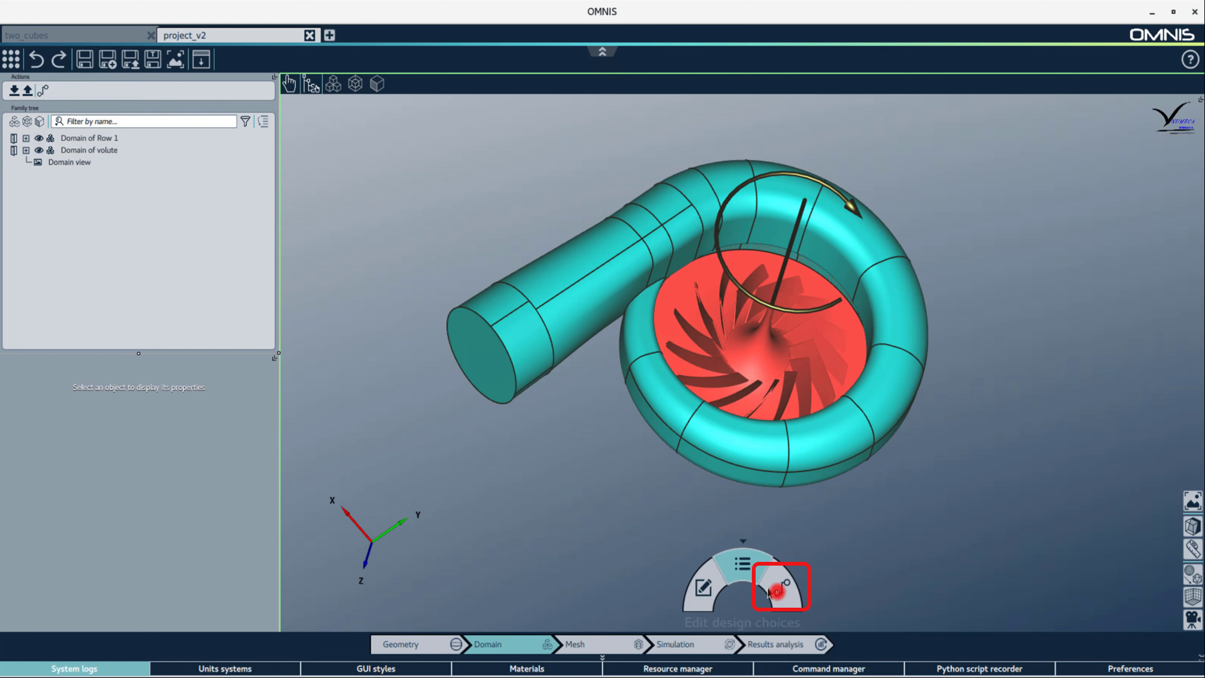
# Create a mesh connection named impeller-volute and set its mesh connection type to Rotor-Stator interface
pyautogui.click(779, 594)
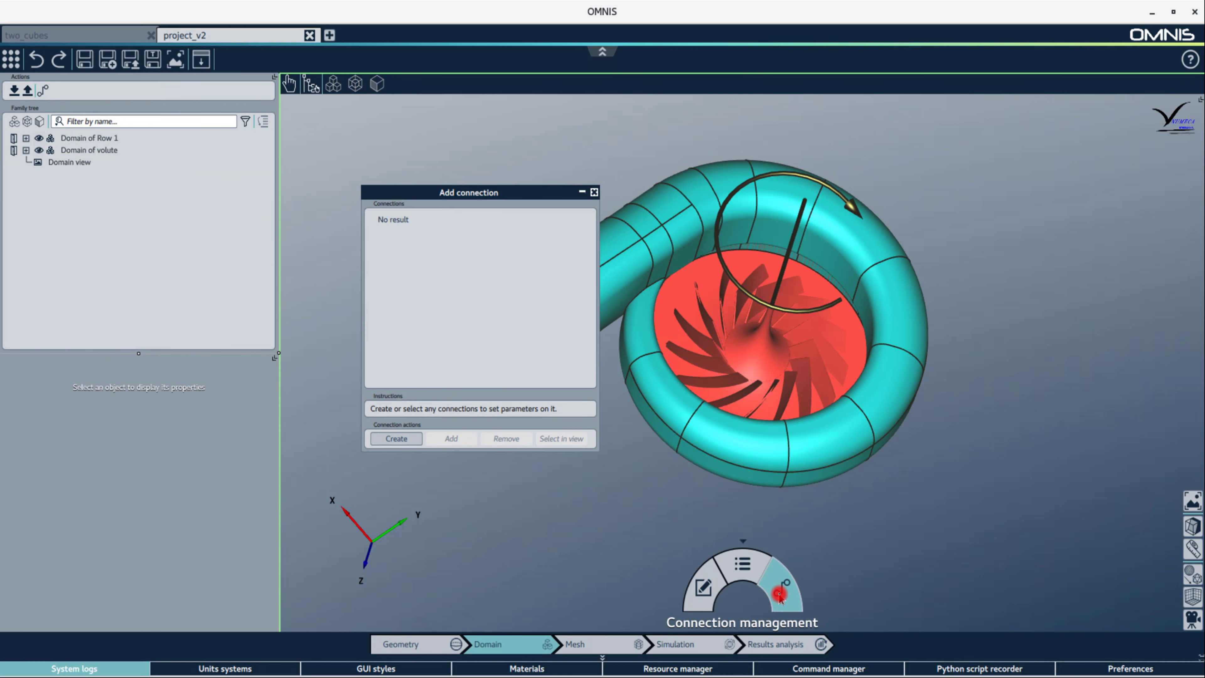
pyautogui.click(406, 439)
pyautogui.click(454, 267)
pyautogui.click(464, 221)
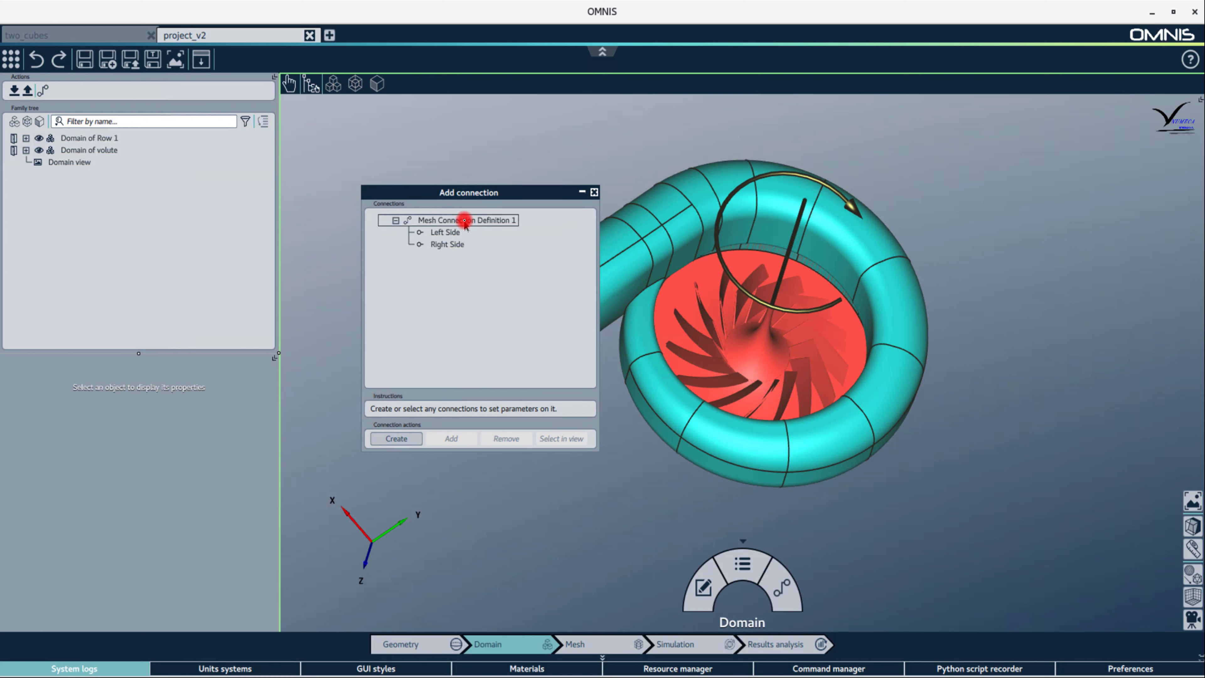
pyautogui.doubleClick(465, 220)
pyautogui.write('imp')
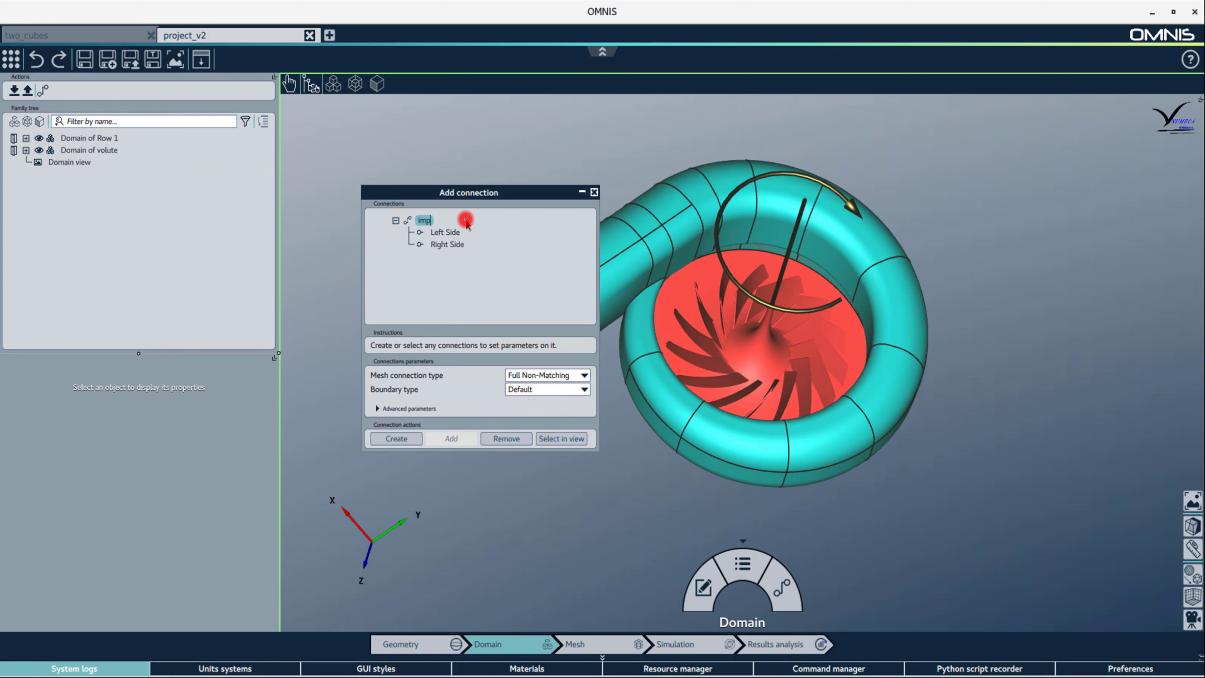
pyautogui.write('eller-volute')
pyautogui.press('Return')
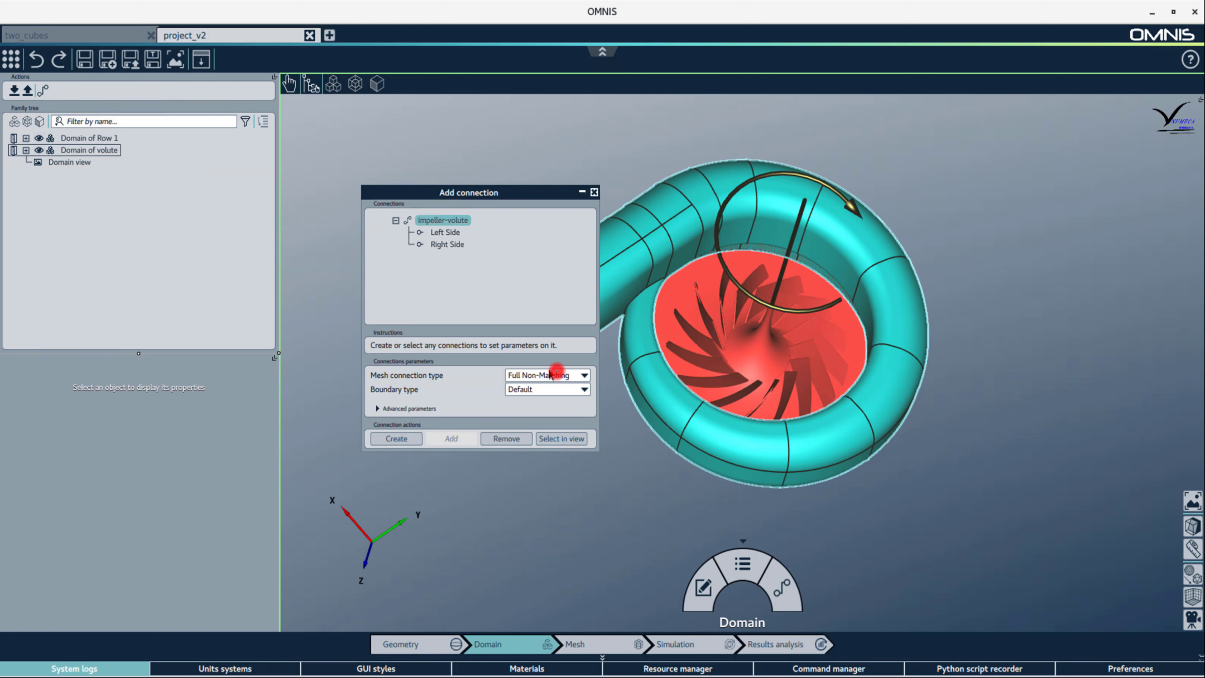
pyautogui.click(584, 376)
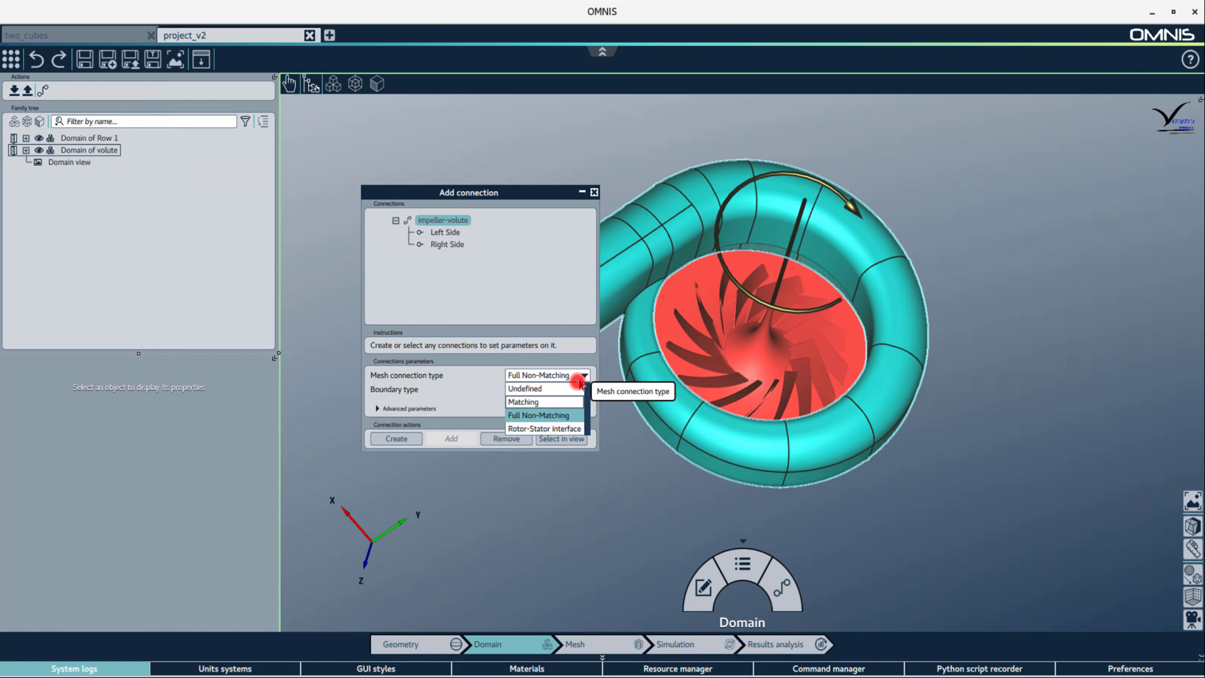
pyautogui.click(551, 428)
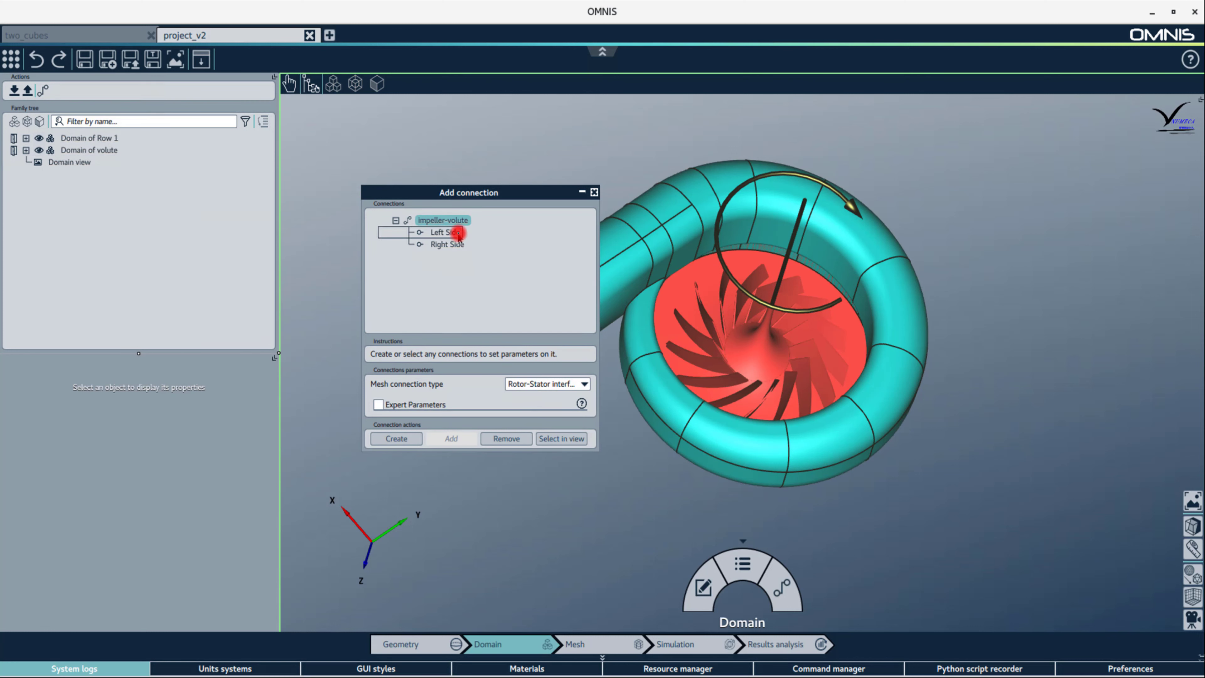
# Add the Row 1 Outlet to the impeller-volute connection's left side and the volute's RS boundary to its right side
pyautogui.click(446, 233)
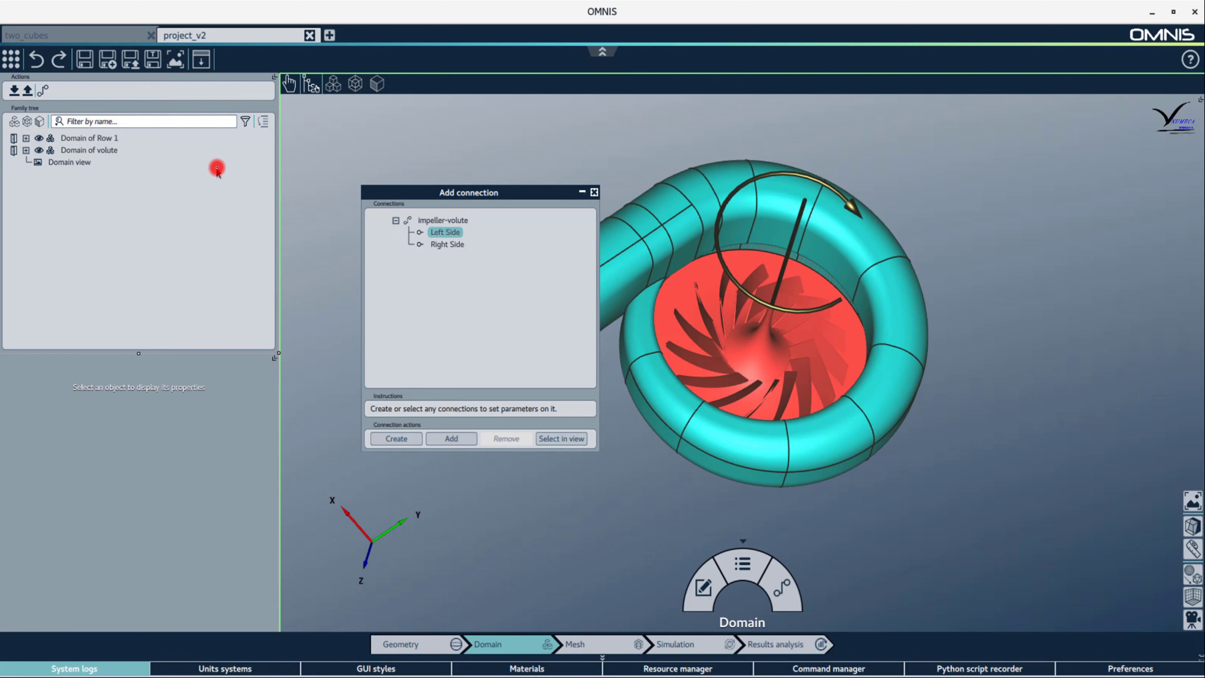
pyautogui.click(40, 121)
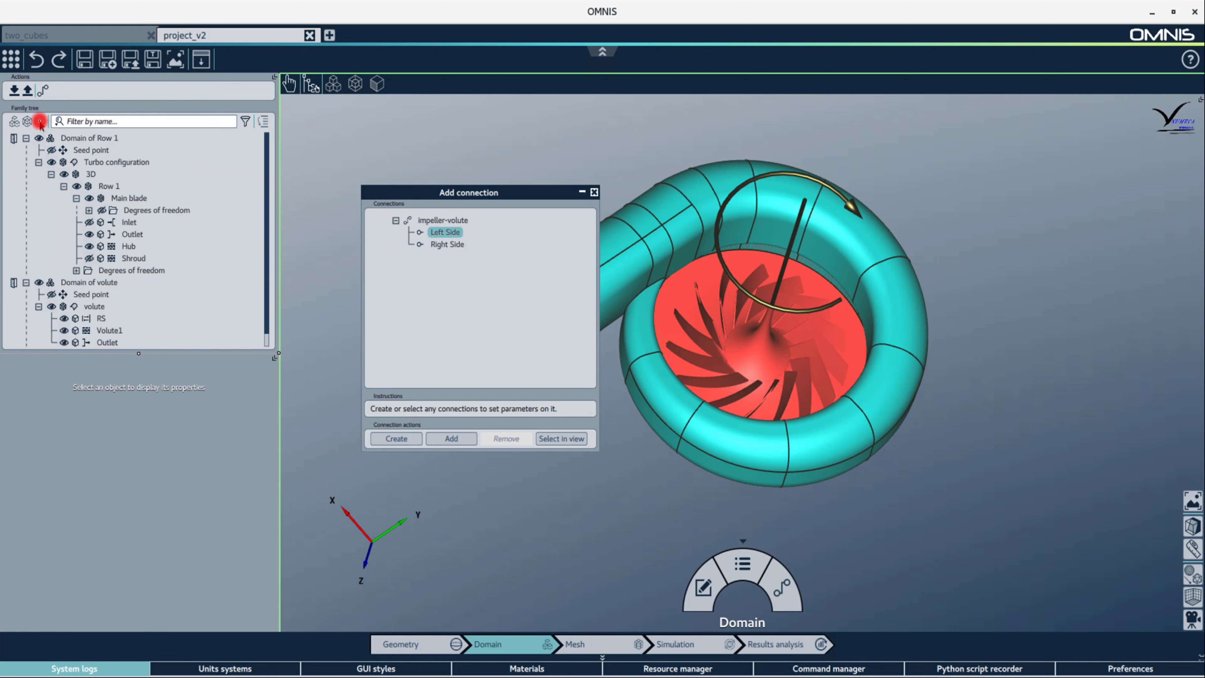
pyautogui.click(132, 234)
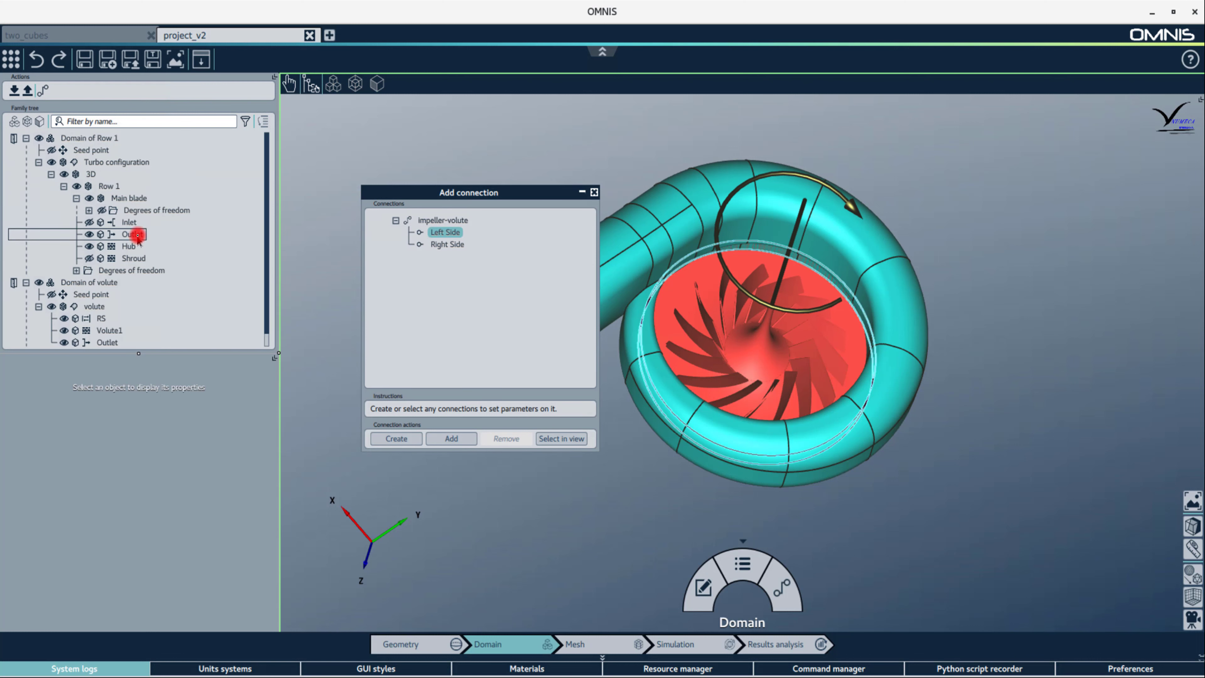
pyautogui.click(441, 437)
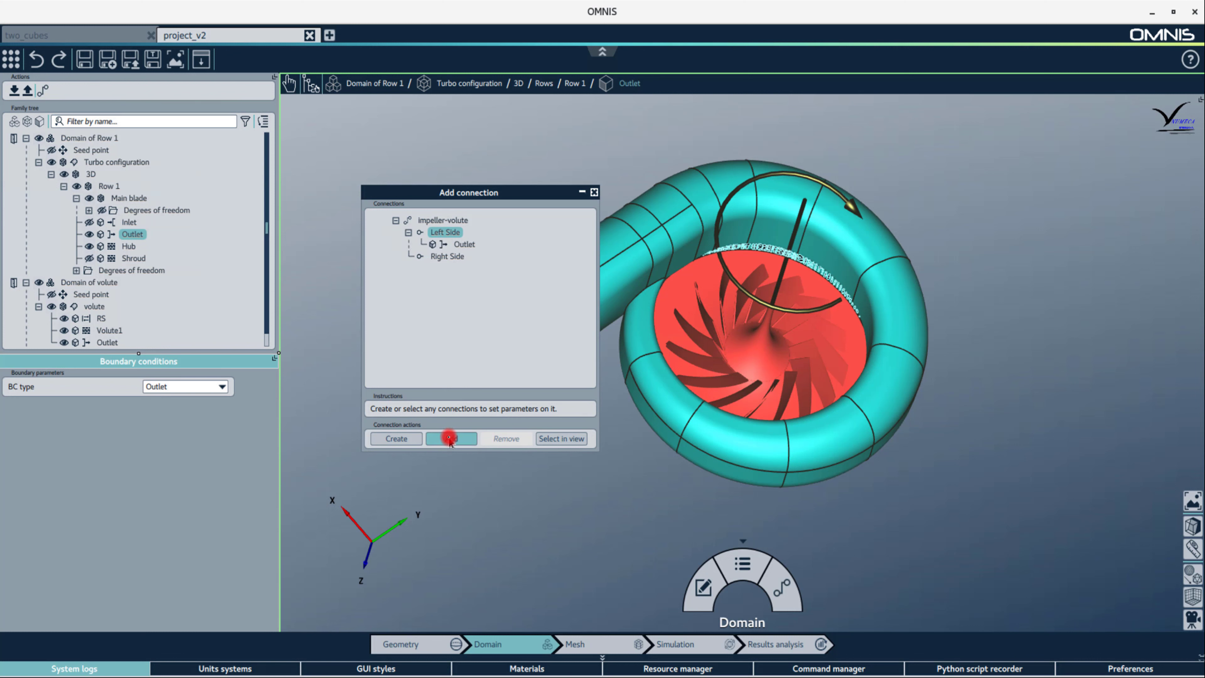
pyautogui.click(438, 258)
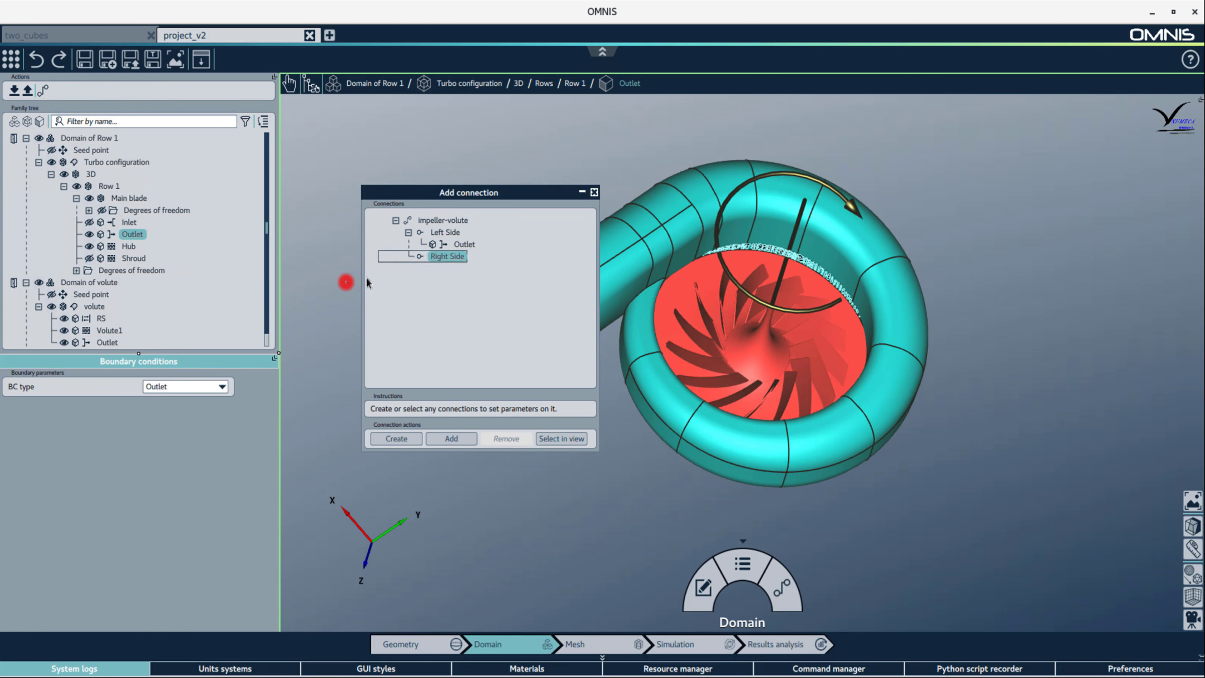
pyautogui.click(101, 318)
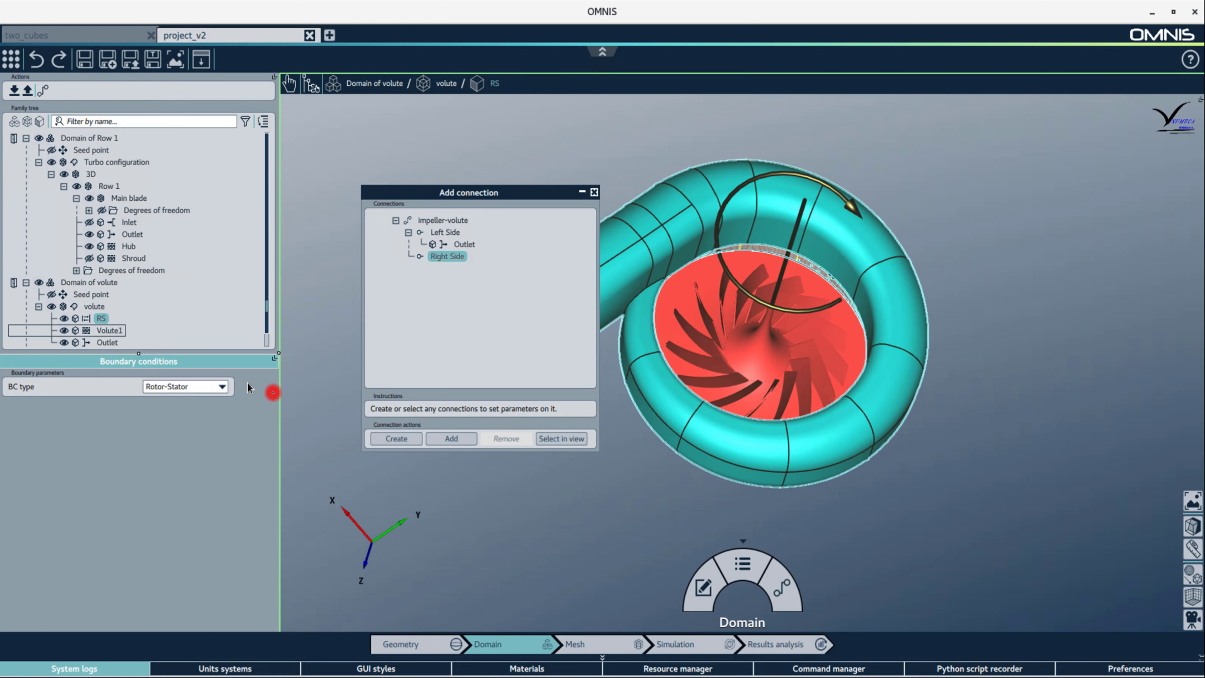
pyautogui.click(453, 439)
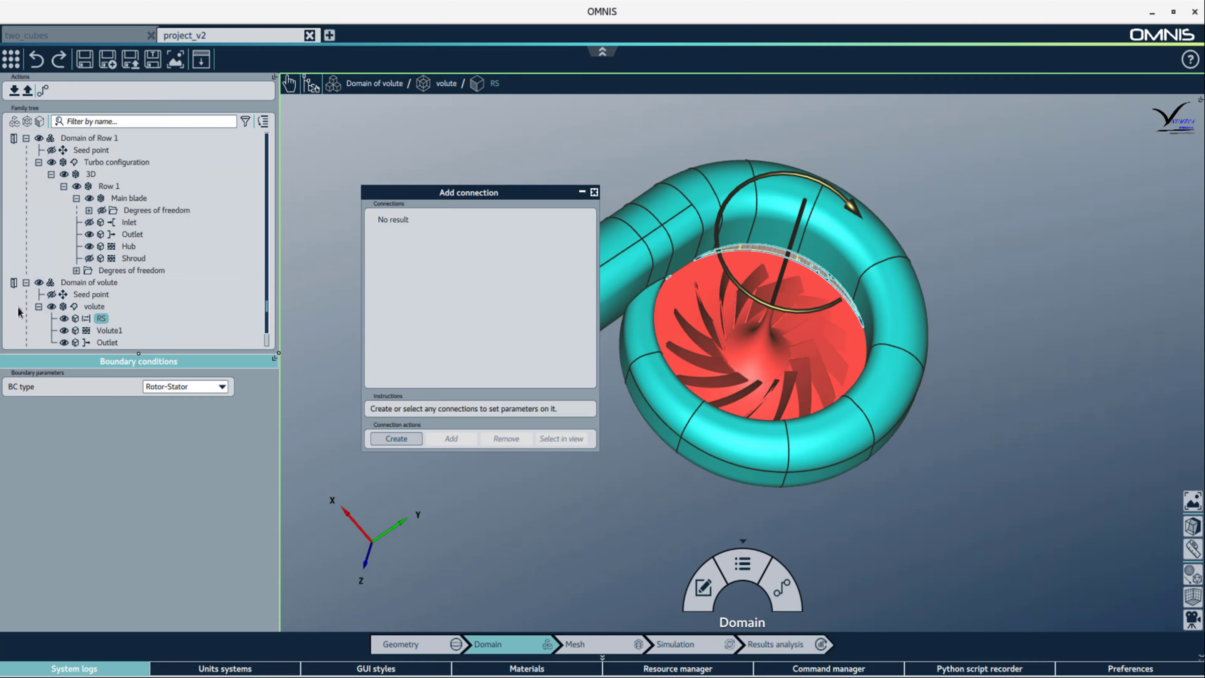
# Create a mesh connection directly from the selected Row 1 Outlet and volute RS boundaries and expand its two sides
pyautogui.click(28, 324)
pyautogui.click(133, 234)
pyautogui.keyDown('ctrl'); pyautogui.click(106, 318); pyautogui.keyUp('ctrl')
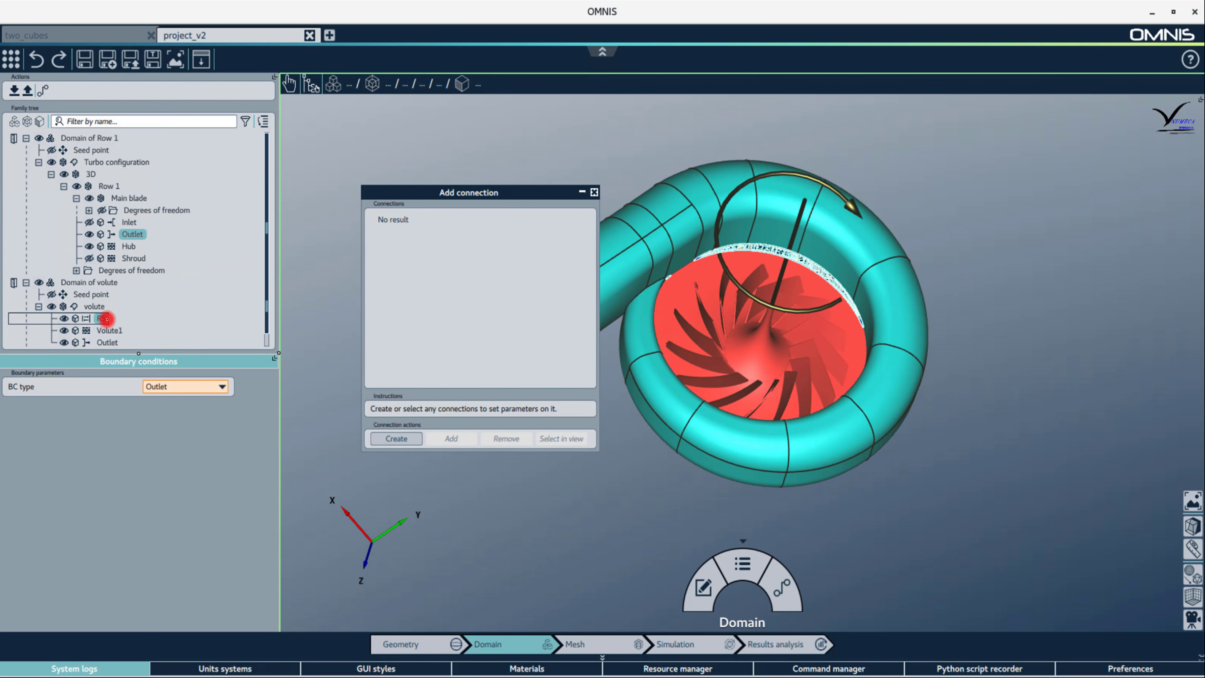
pyautogui.click(43, 95)
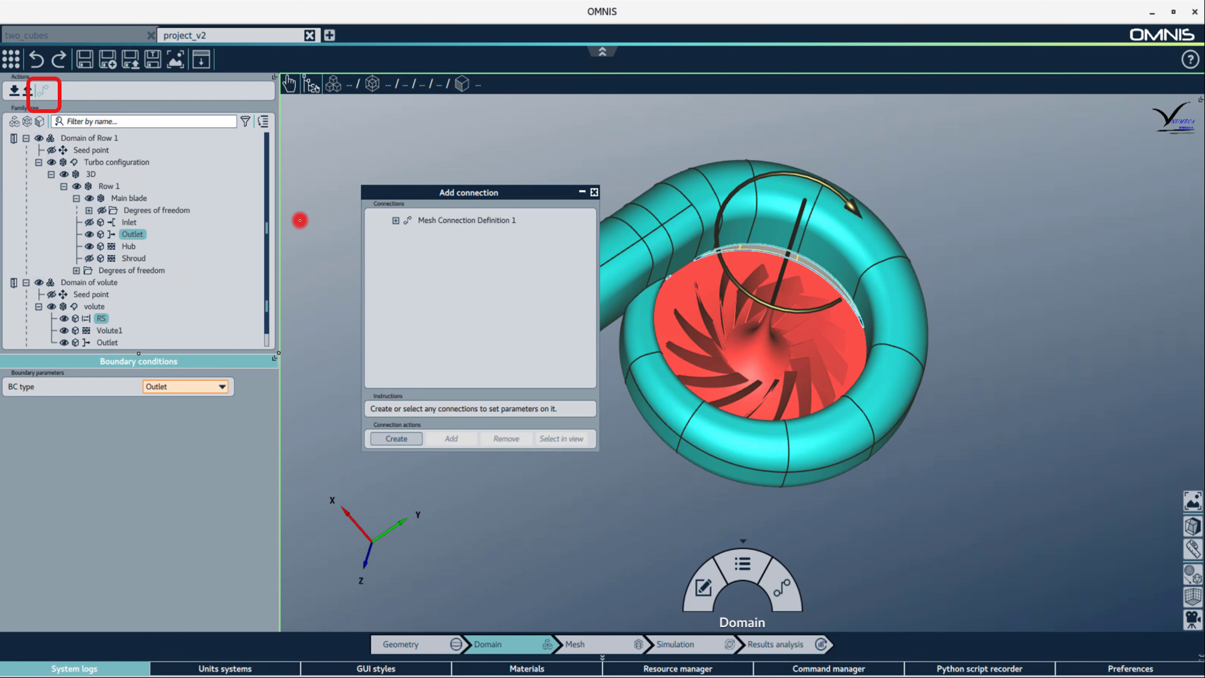
pyautogui.click(396, 222)
pyautogui.click(408, 234)
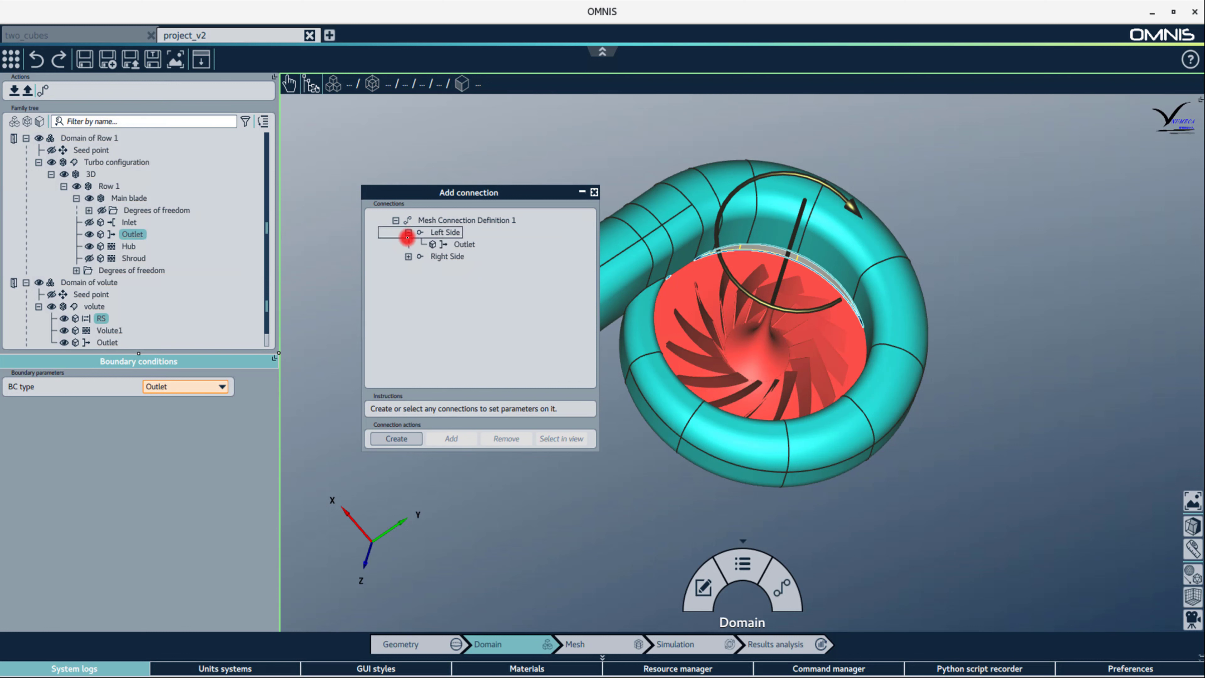
pyautogui.click(408, 257)
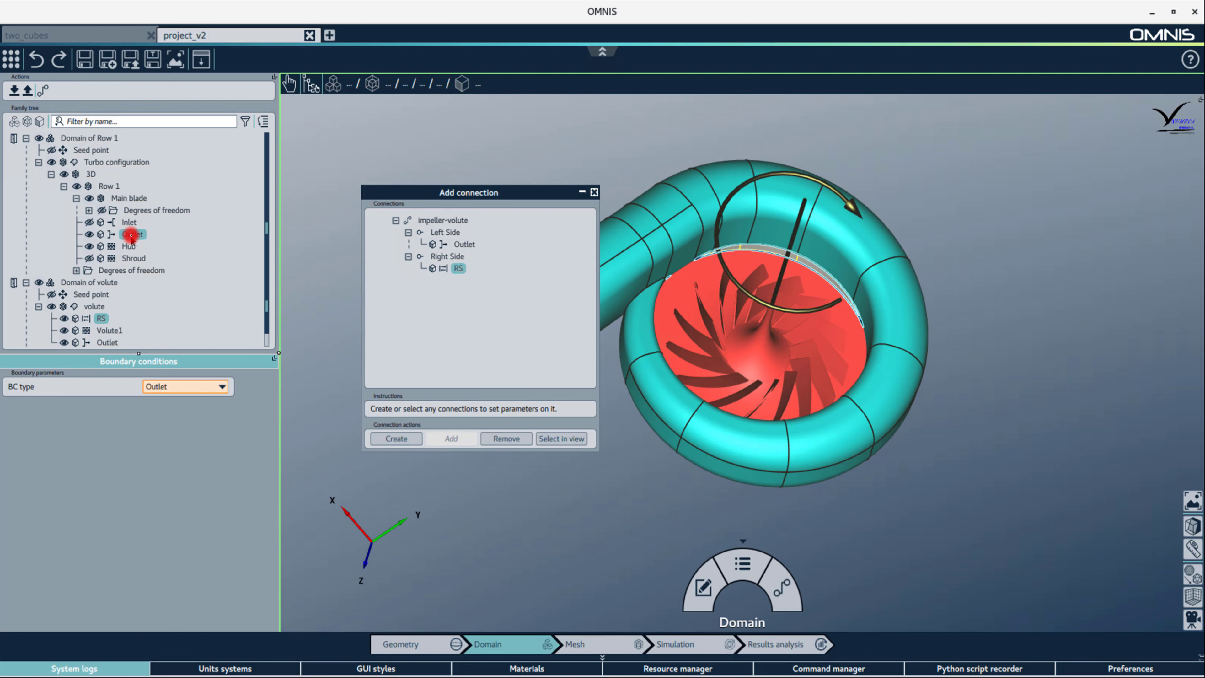
# Set the boundary condition type of the Row 1 Outlet to Rotor-Stator
pyautogui.click(131, 235)
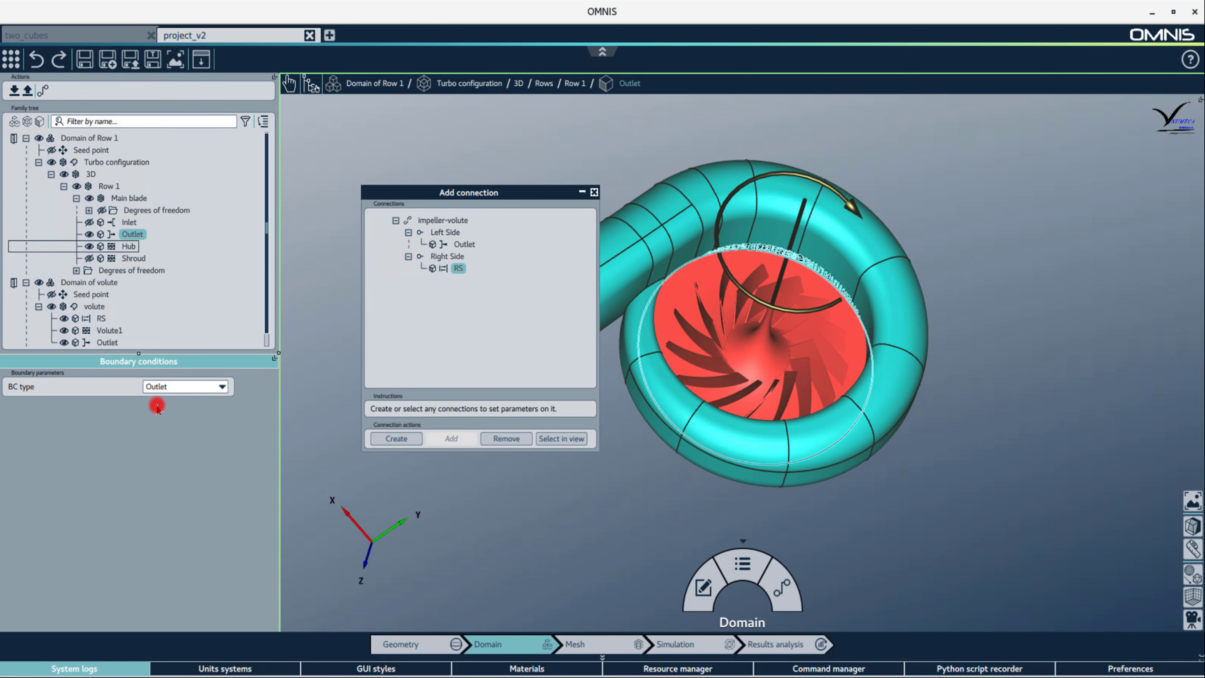
pyautogui.click(232, 387)
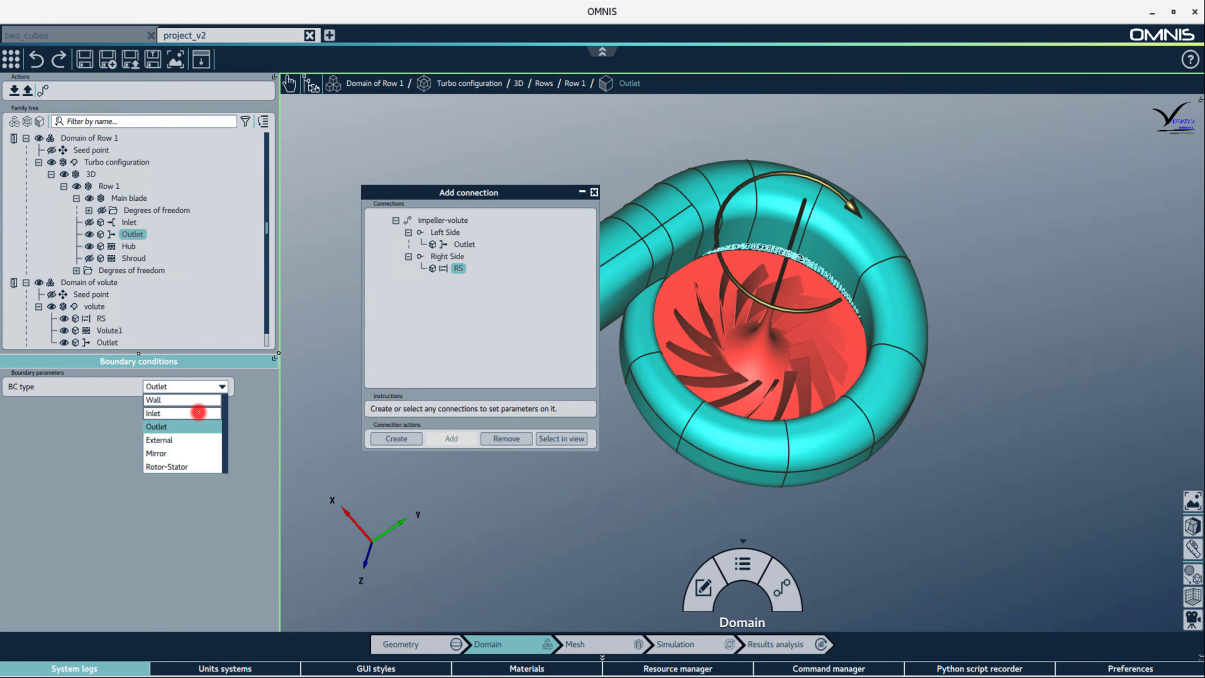
pyautogui.click(178, 465)
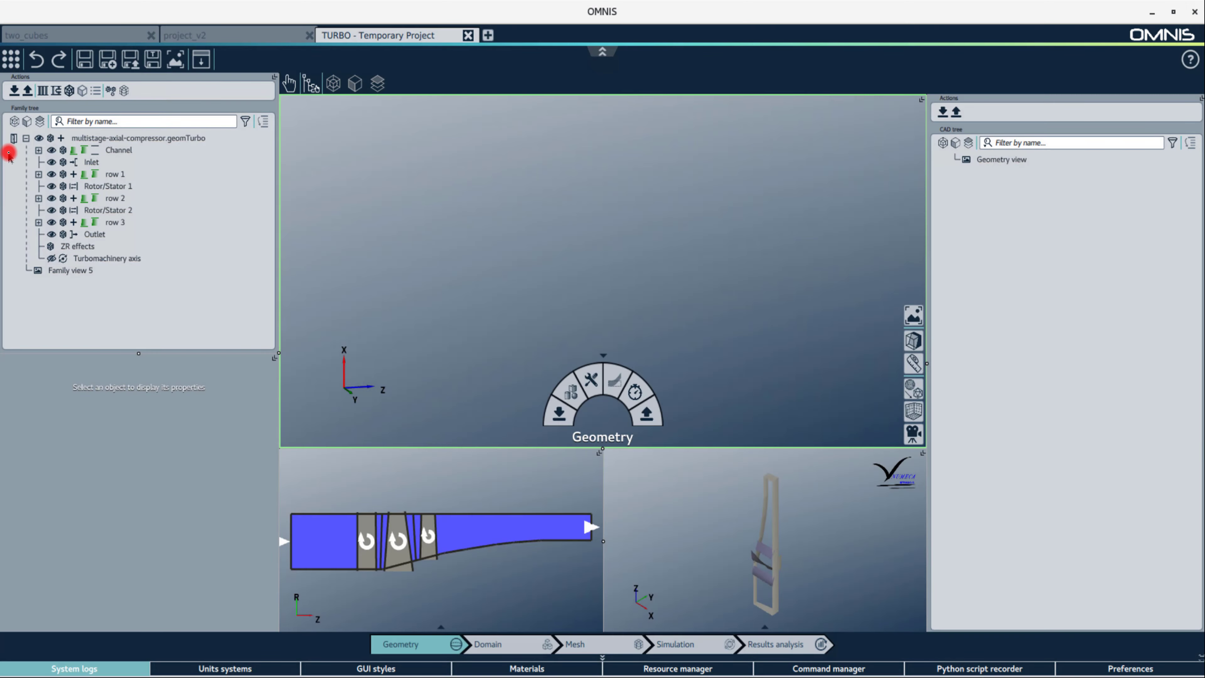
# Open the domain stage of the multistage axial compressor and highlight the boundaries of Mesh Connection Definitions 1 and 2 in the view
pyautogui.click(522, 650)
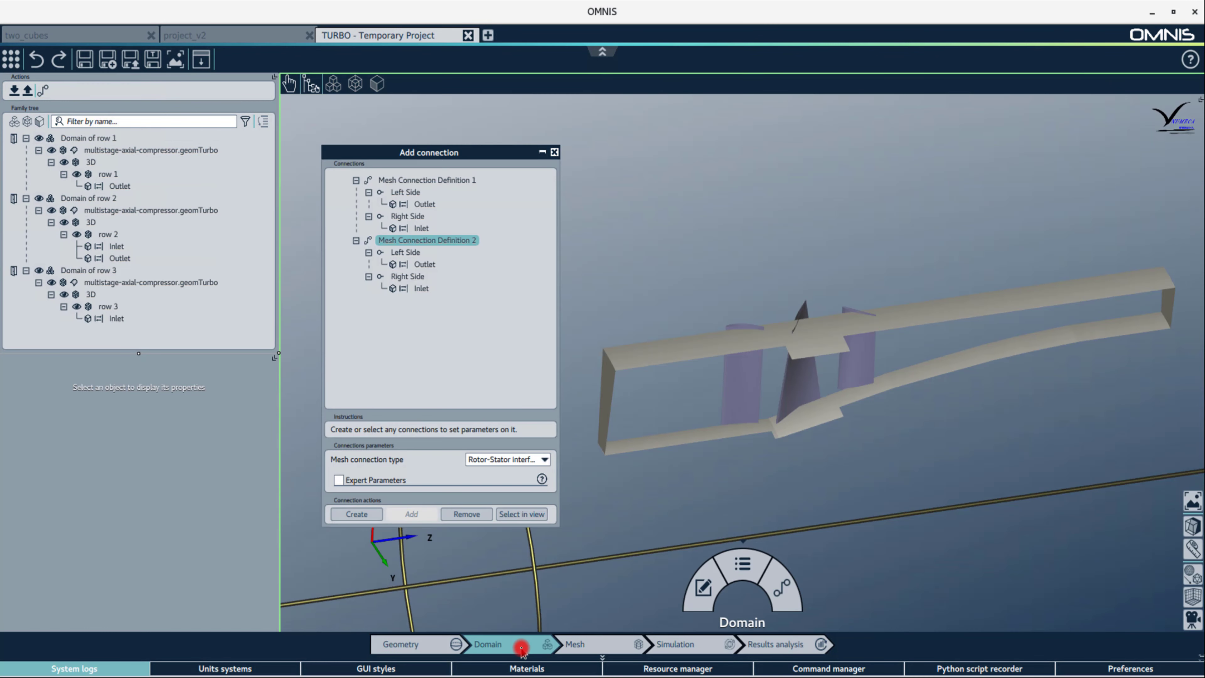
pyautogui.click(452, 317)
pyautogui.click(450, 180)
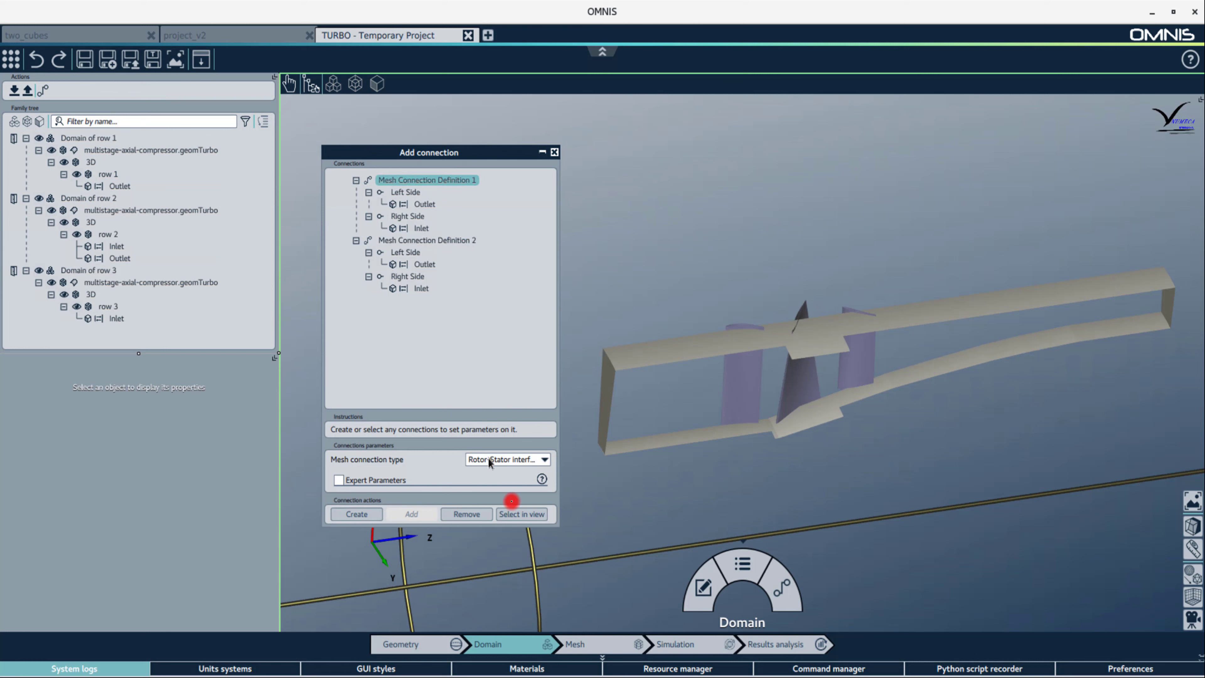
pyautogui.click(525, 520)
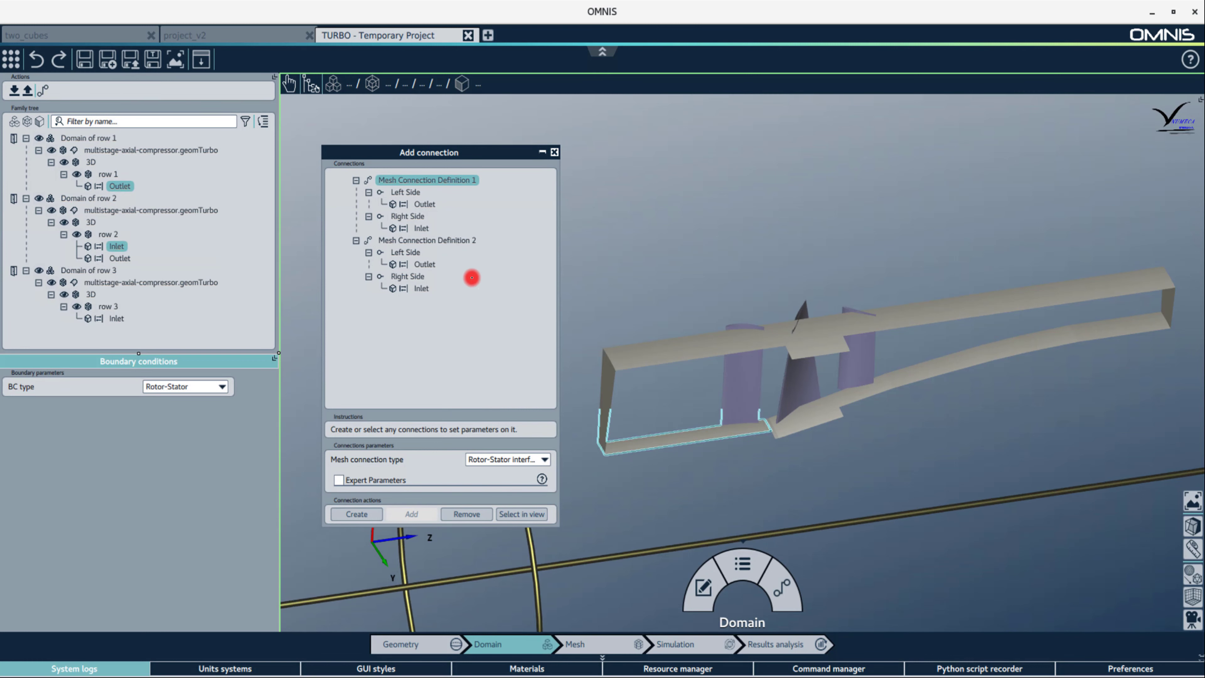
pyautogui.click(468, 241)
pyautogui.click(520, 515)
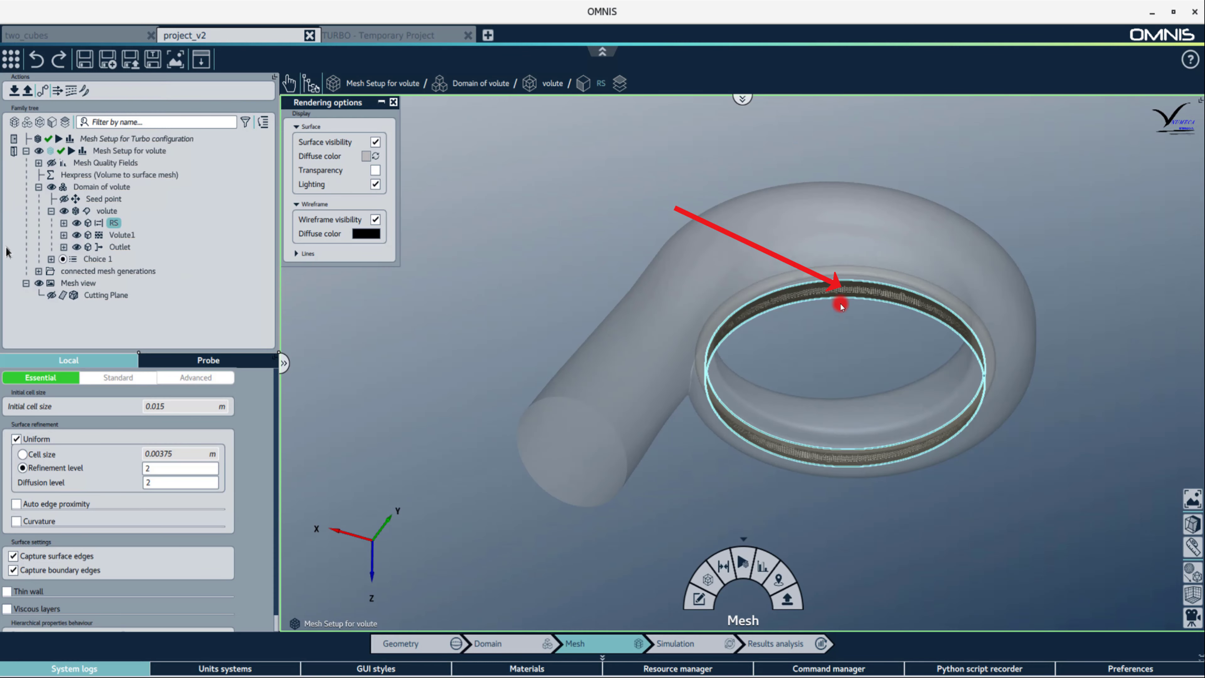
# Examine the surface mesh on the volute's RS boundary up close
pyautogui.click(809, 298)
pyautogui.scroll(3, 809, 298)
pyautogui.scroll(5, 808, 297)
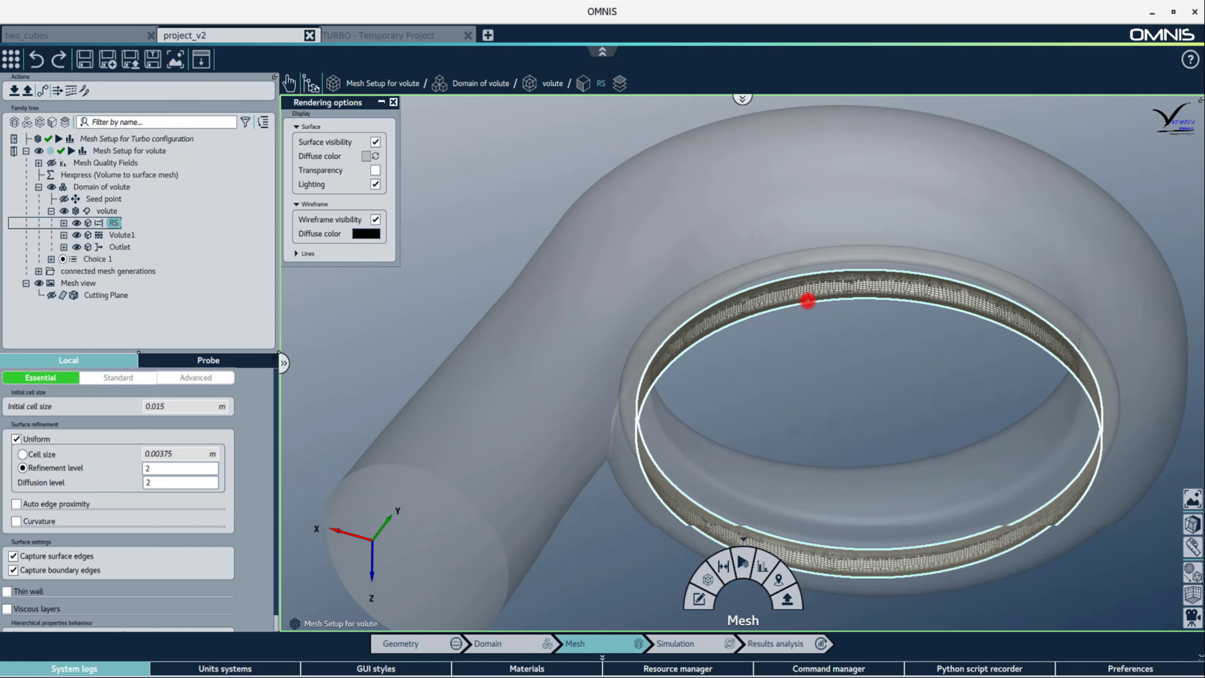
pyautogui.scroll(2, 797, 312)
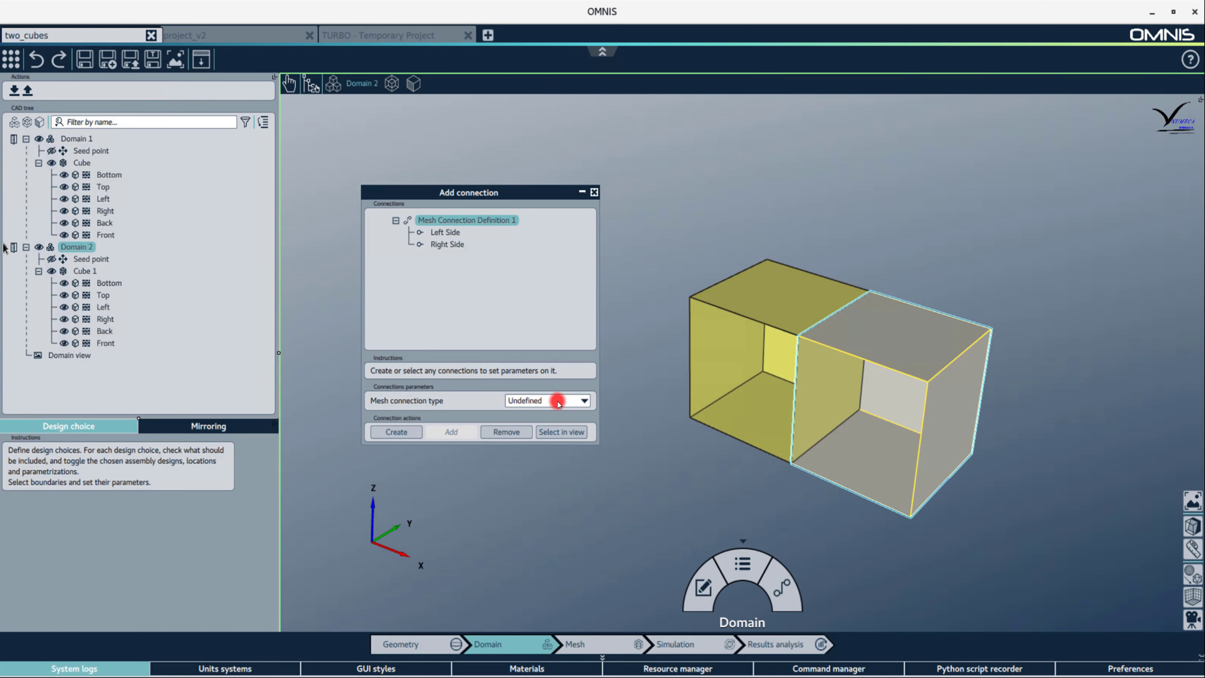
# Set Mesh Connection Definition 1 of the two cubes to Matching and add Domain 1's Front face to its left side
pyautogui.click(583, 401)
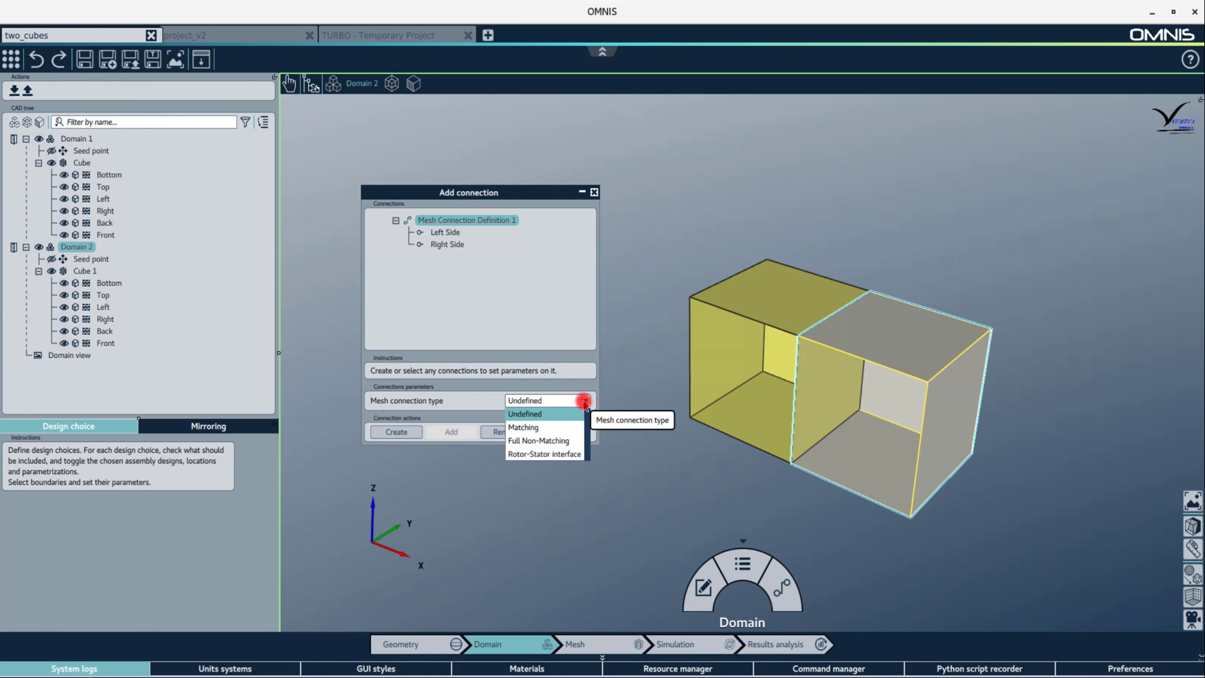
pyautogui.click(548, 427)
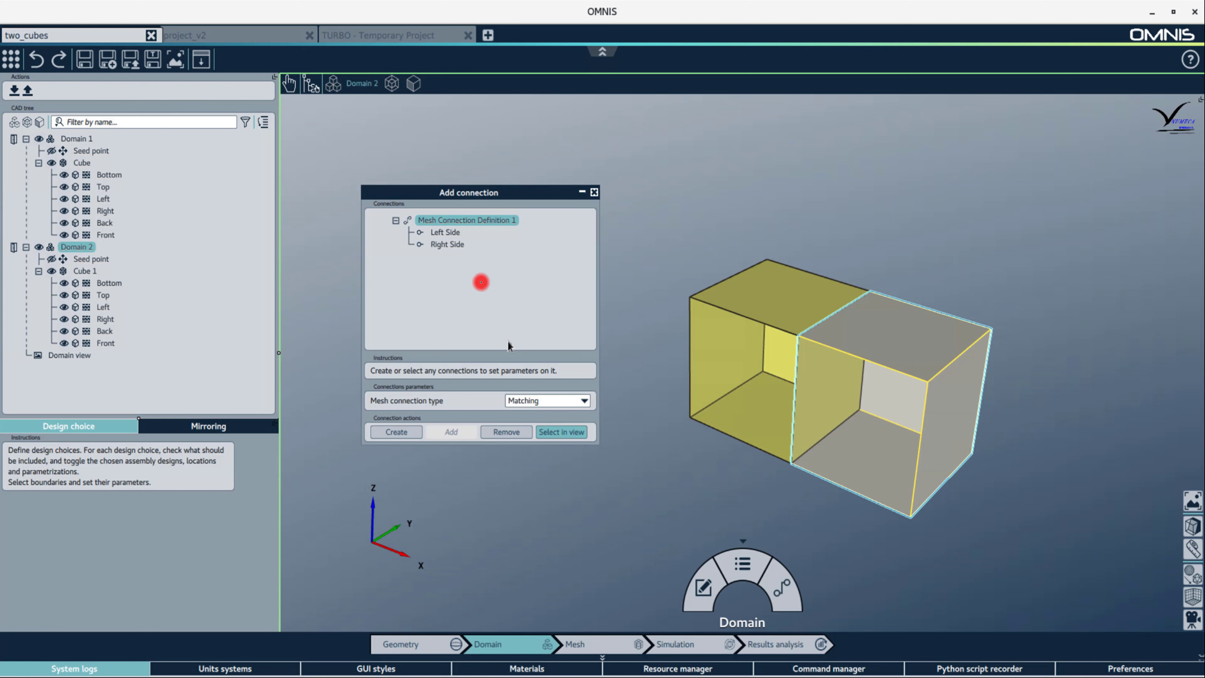
pyautogui.click(445, 232)
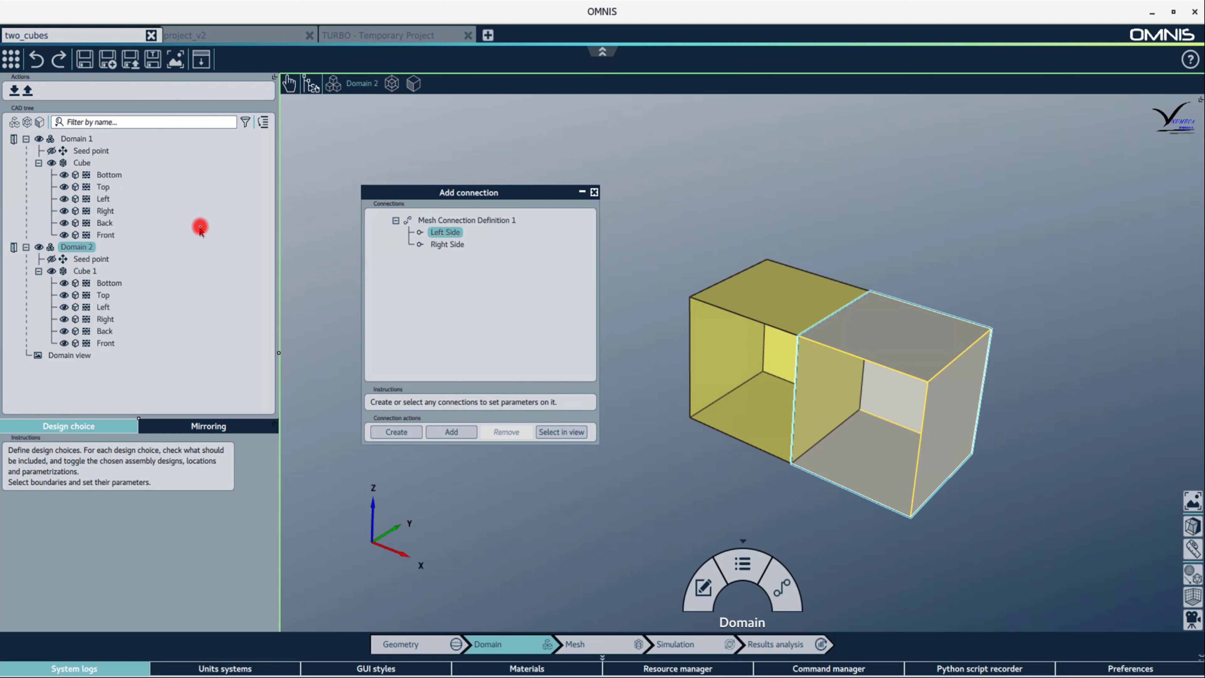
pyautogui.click(102, 235)
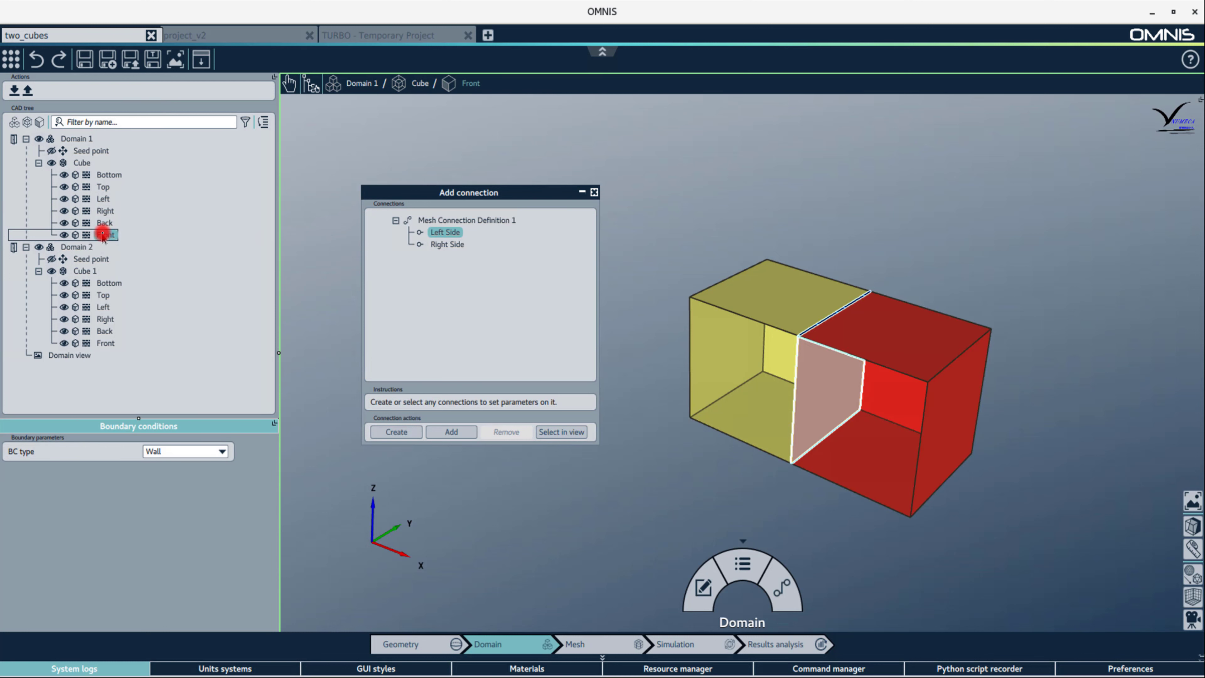
pyautogui.click(445, 432)
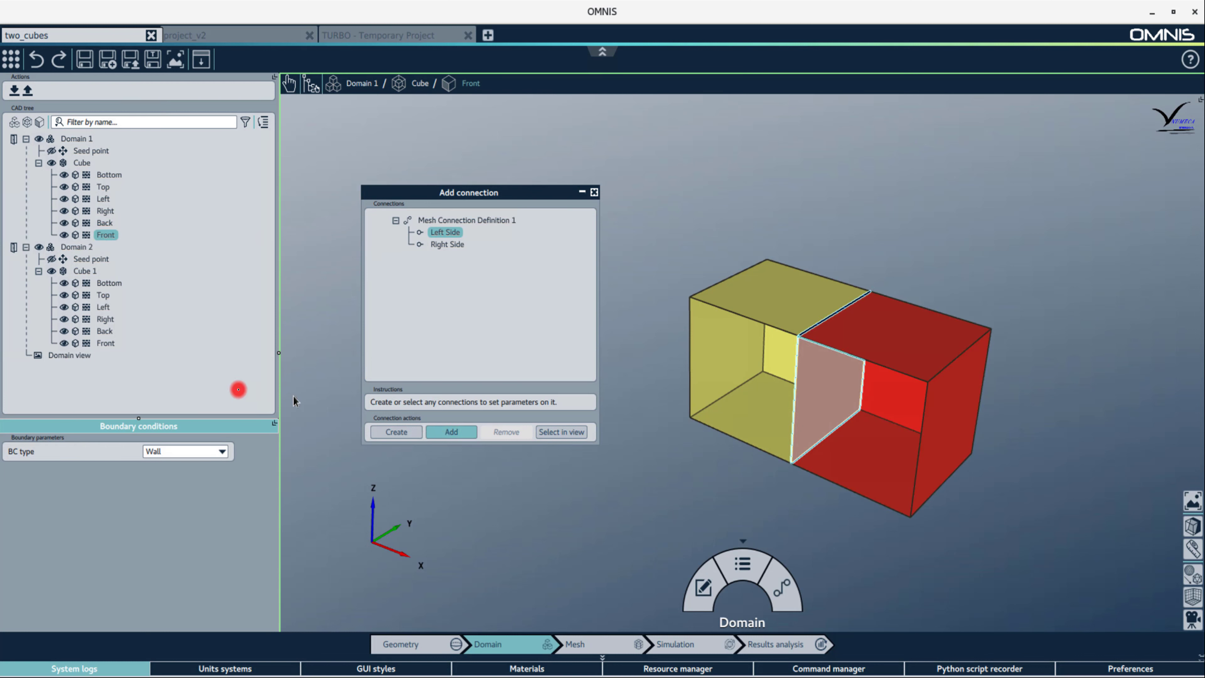
# Add the Back face of Cube 1 in Domain 2 to the connection's right side
pyautogui.click(104, 331)
pyautogui.click(446, 256)
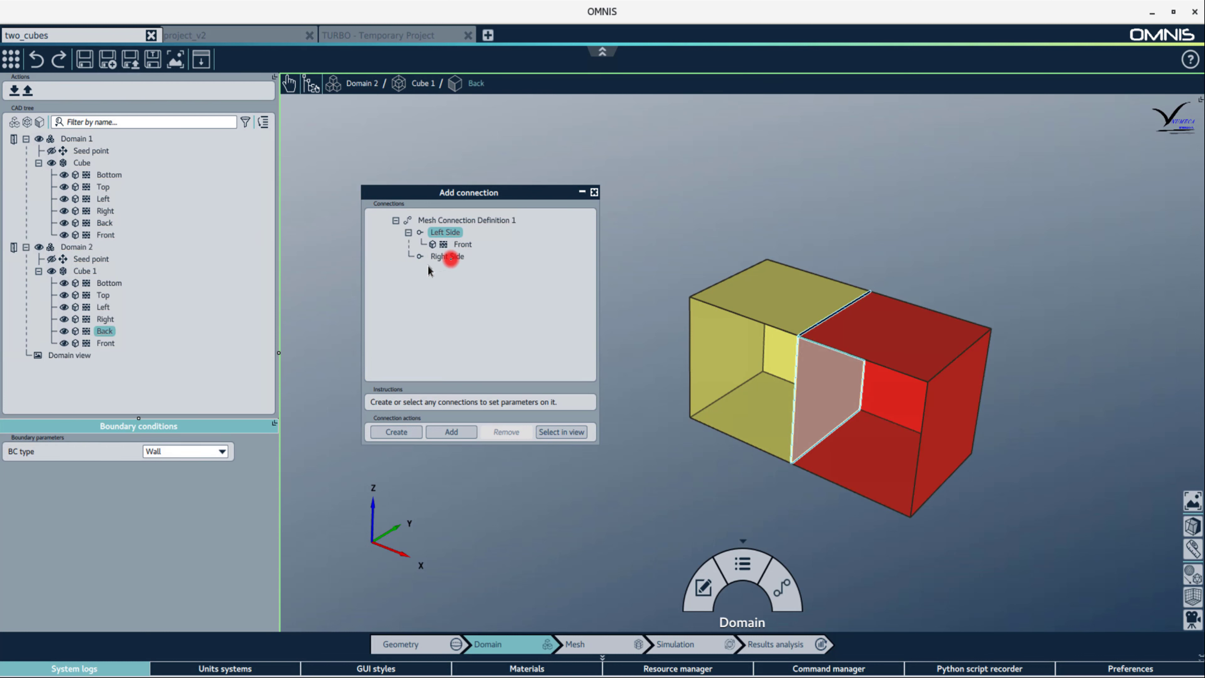
pyautogui.click(453, 431)
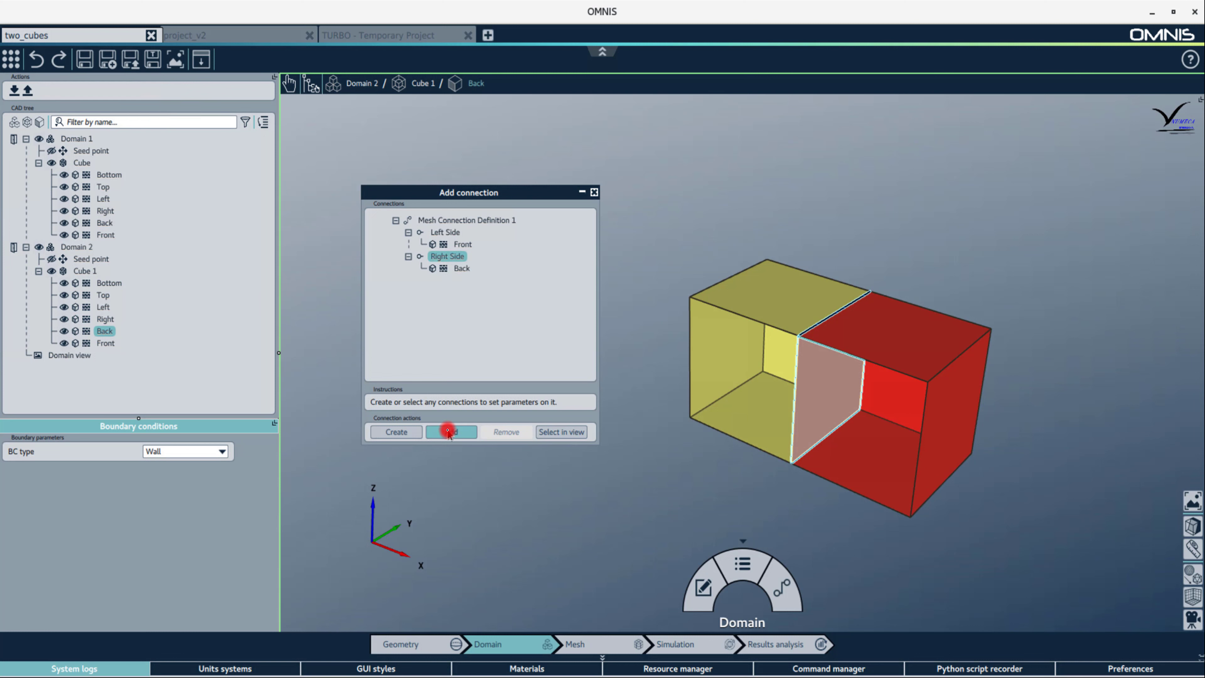
# Open the mesh stage and show the local mesh settings of Domain 2's Top face
pyautogui.click(590, 647)
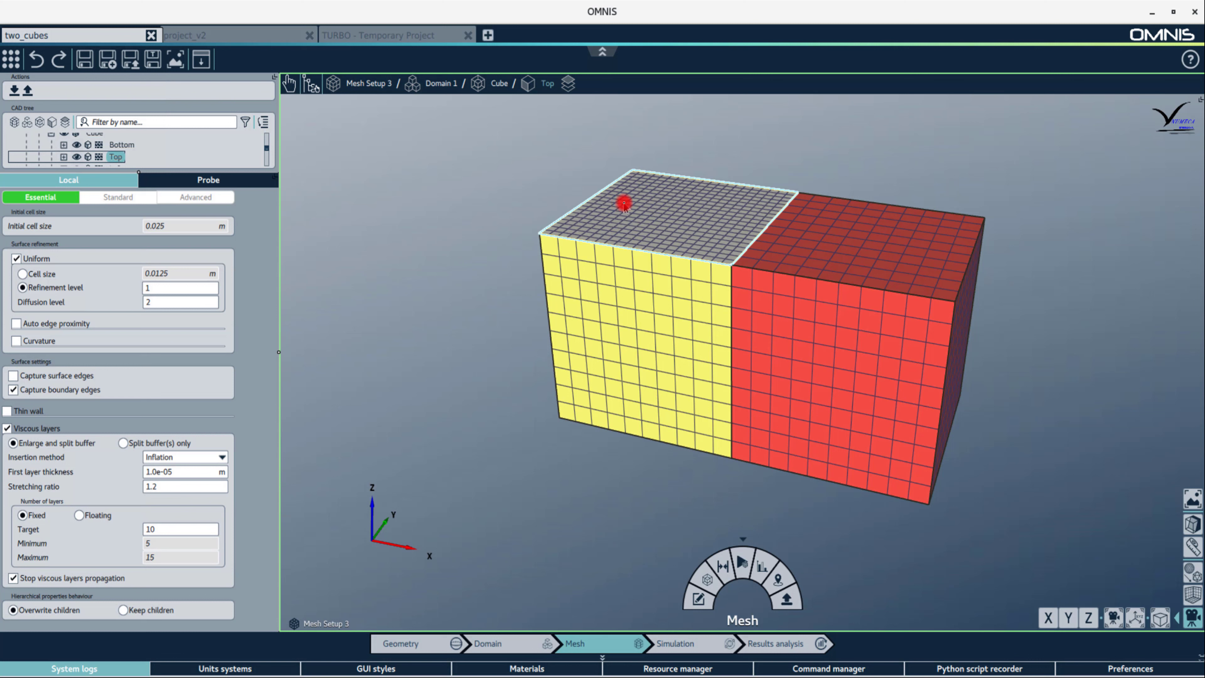
pyautogui.click(844, 256)
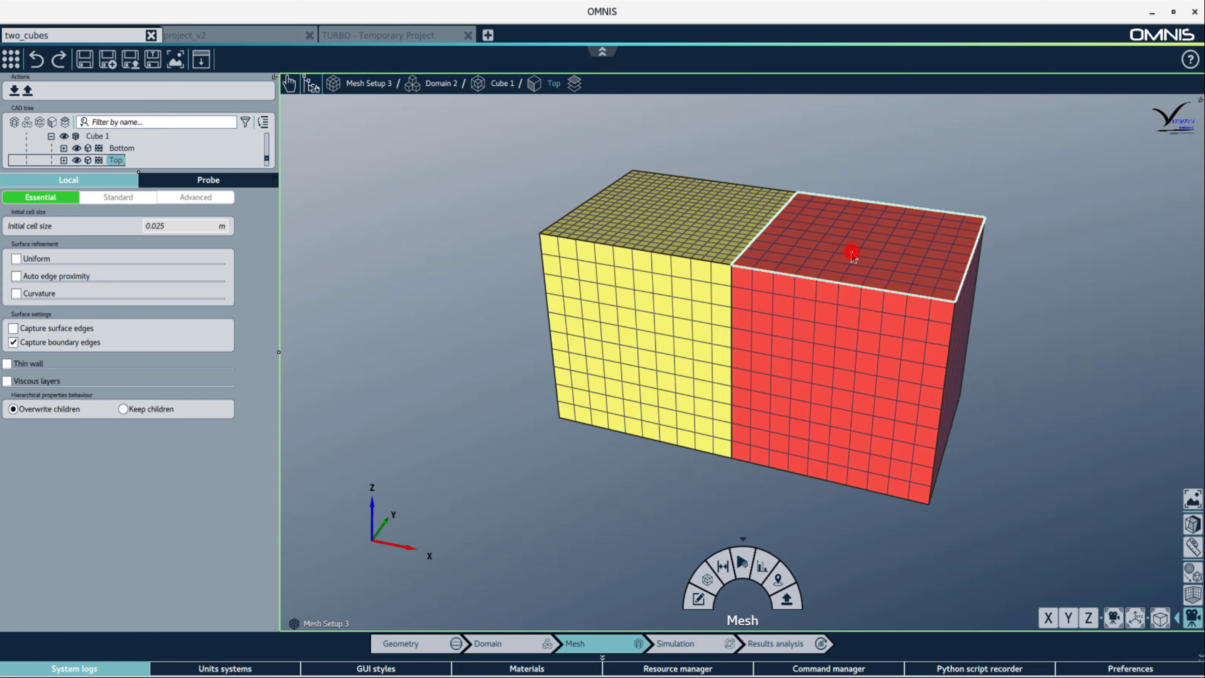
# Set the connection type of the two cubes' Mesh Connection Definition 1 to Full Non-Matching and show its boundary type options
pyautogui.click(412, 311)
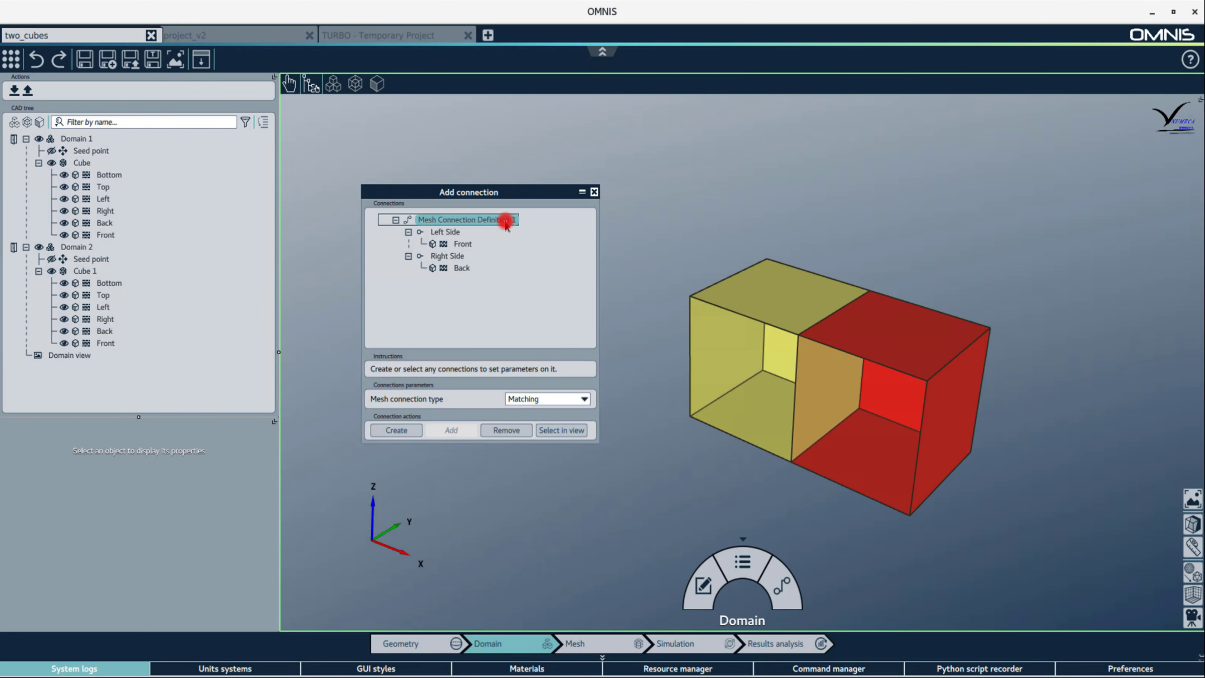
pyautogui.click(506, 220)
pyautogui.click(527, 399)
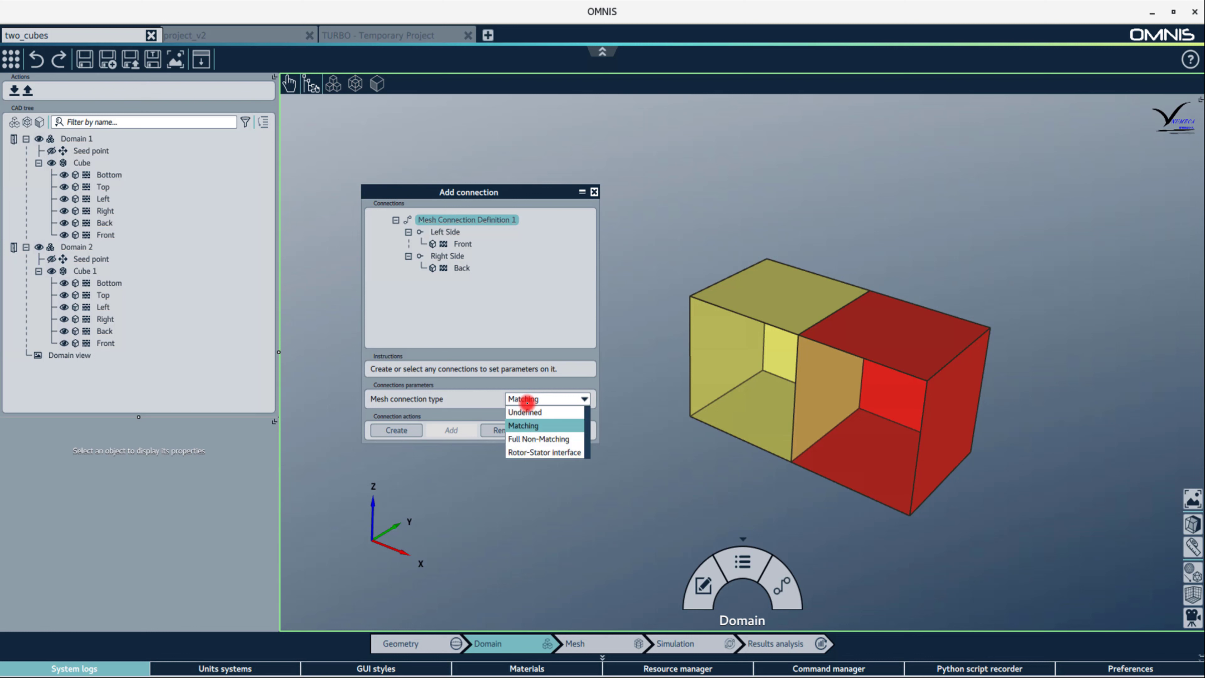
pyautogui.click(528, 439)
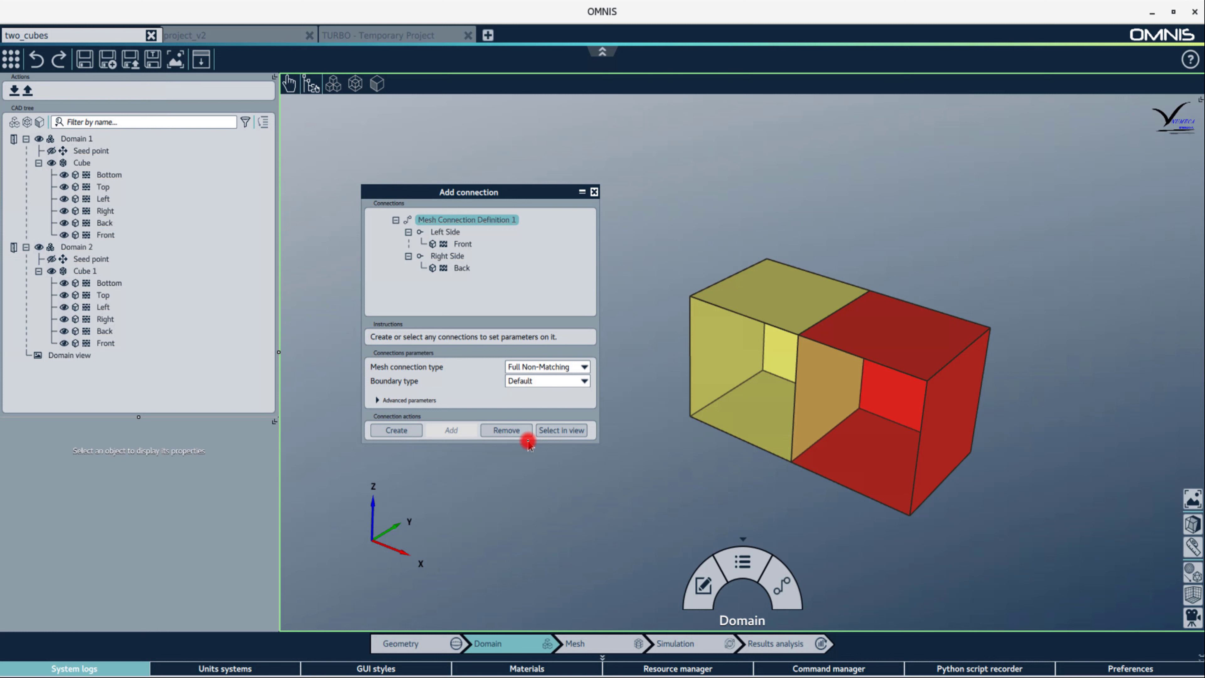
pyautogui.click(582, 383)
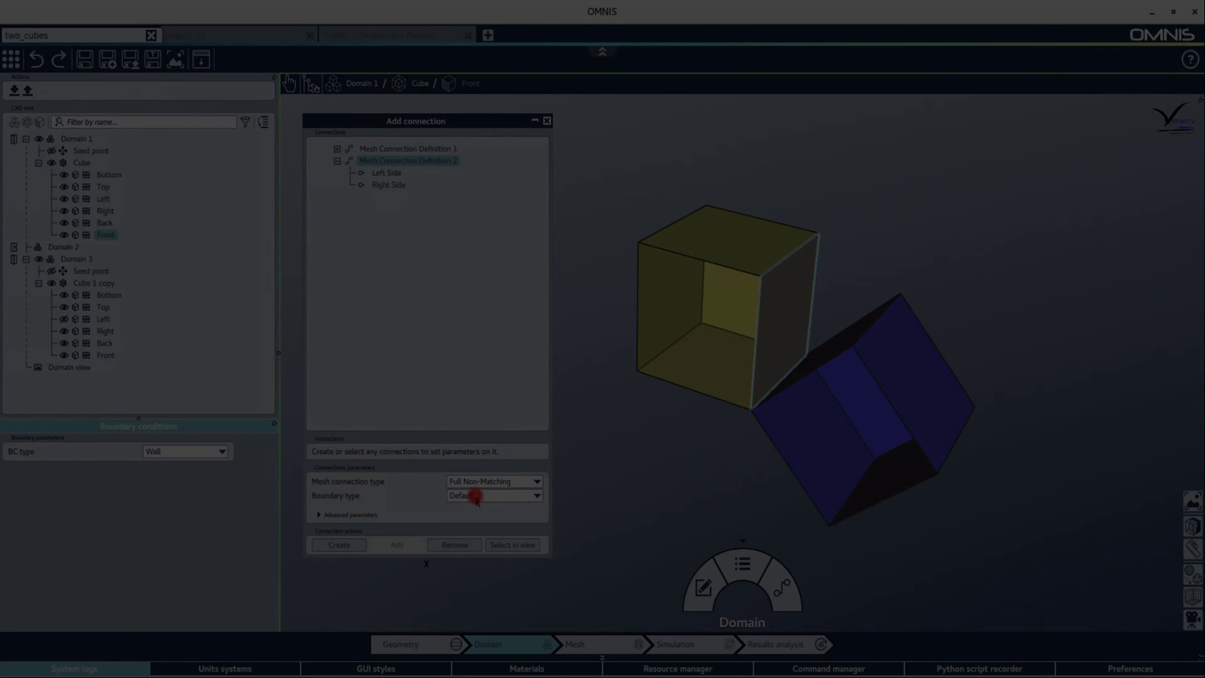
# Set the boundary type of Mesh Connection Definition 2 to Periodic (Rotation)
pyautogui.click(474, 496)
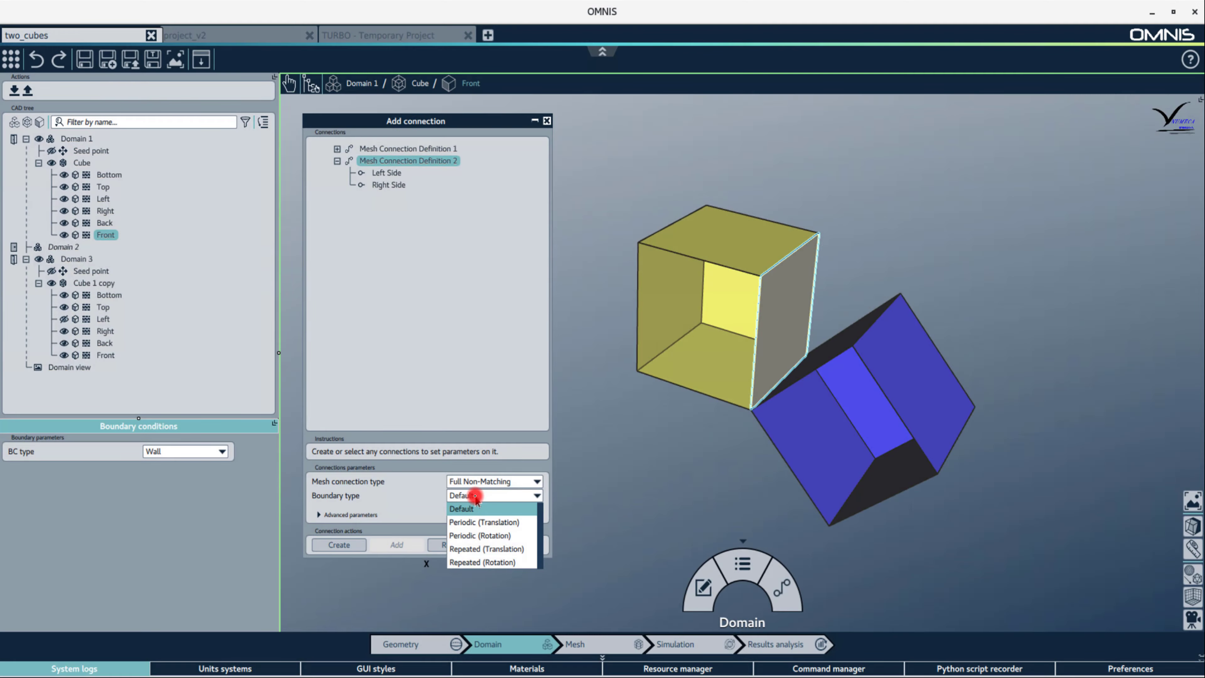
pyautogui.click(475, 535)
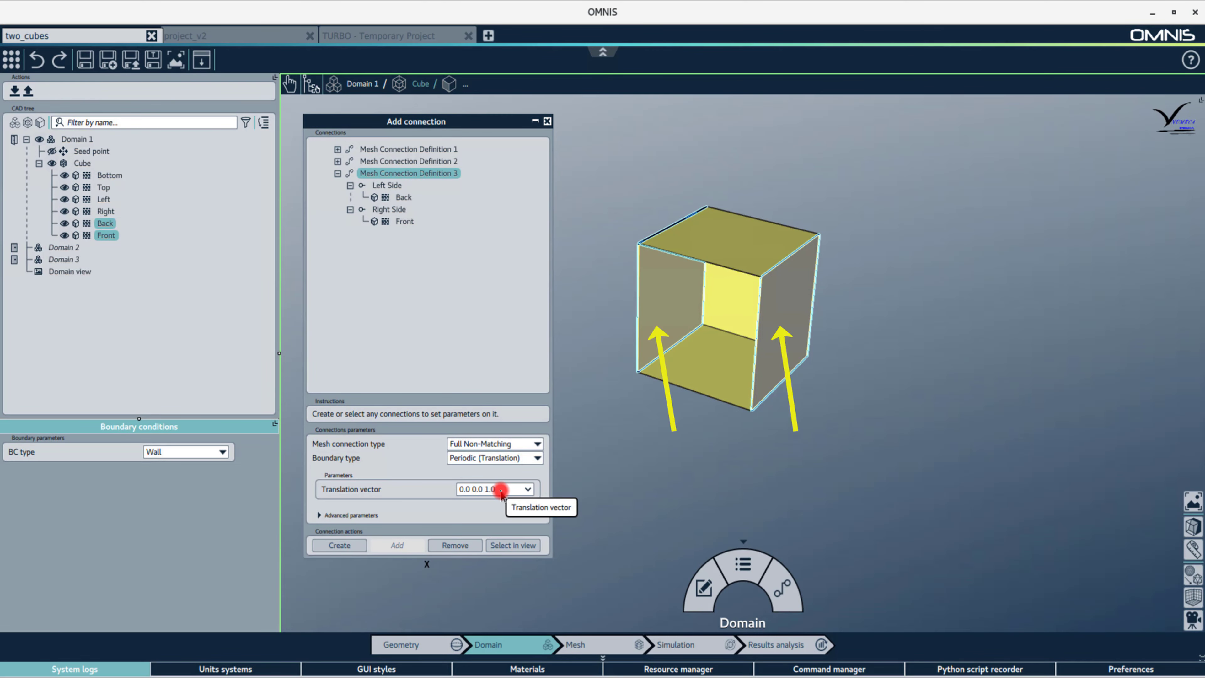
# Set the translation vector of Mesh Connection Definition 3 to 0.125 0 0 and its boundary type to Repeated (Translation)
pyautogui.tripleClick(496, 490)
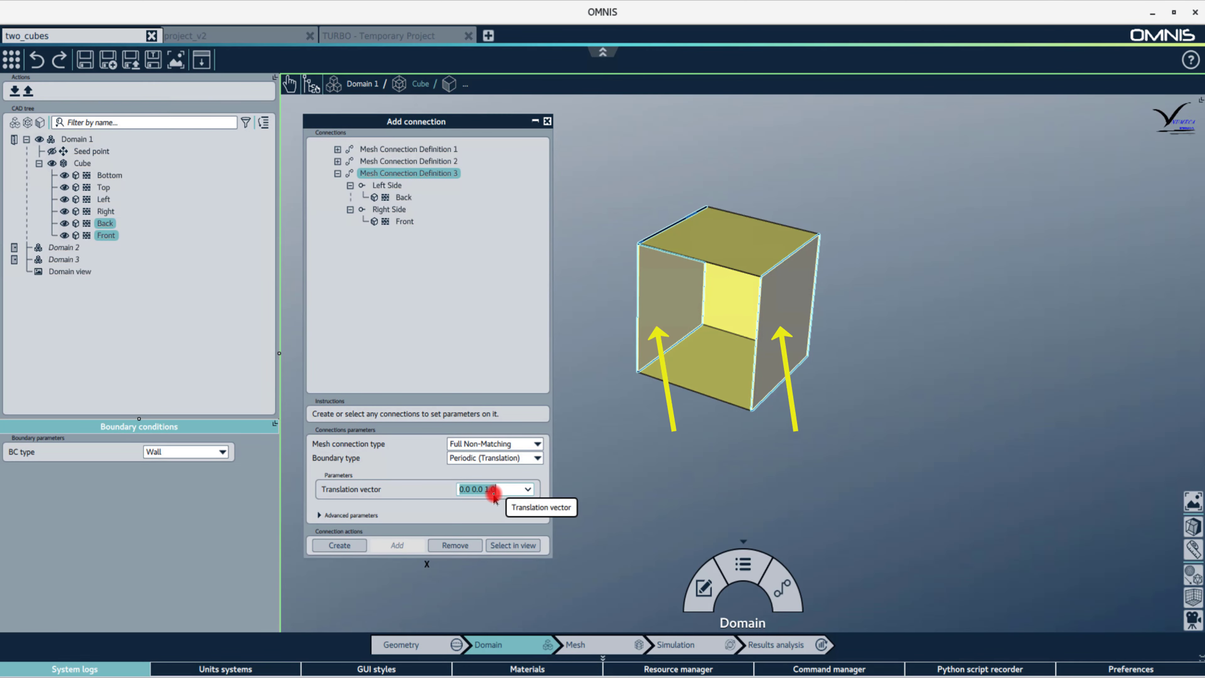
pyautogui.write('0.125 0 0')
pyautogui.click(480, 457)
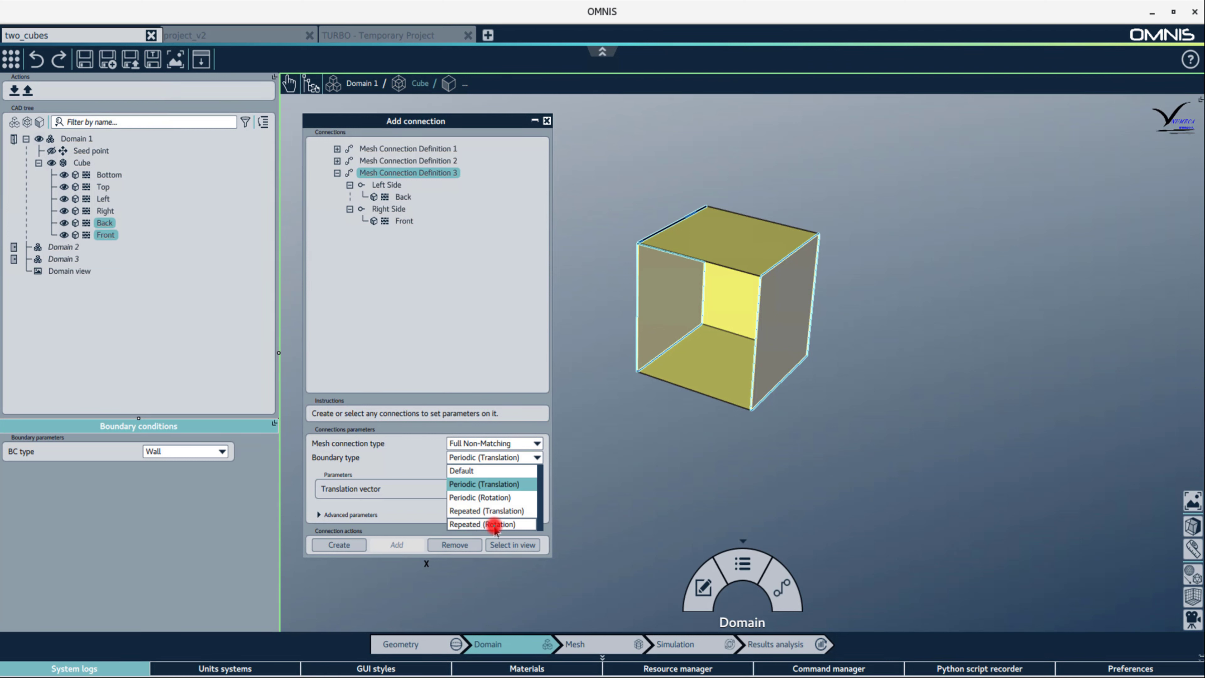
pyautogui.click(501, 512)
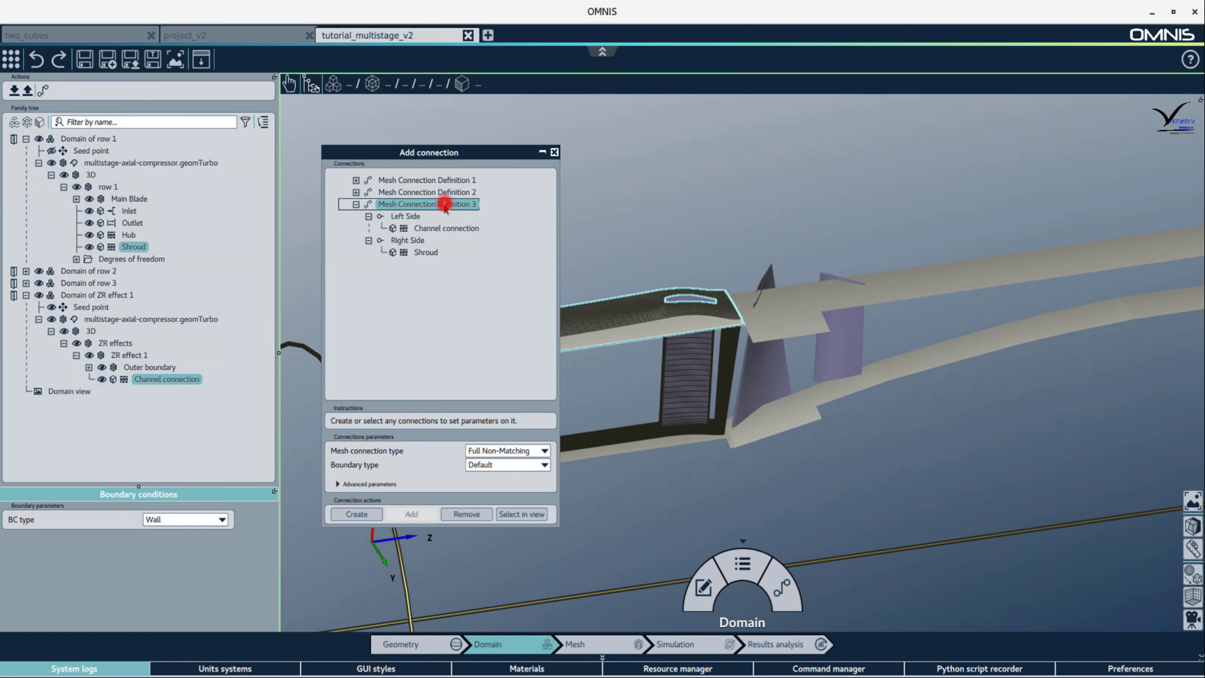
# In tutorial_multistage_v2, set the channel connection–shroud connection's boundary type to Repeated (Rotation) with periodicity 38 and 2 repetitions
pyautogui.click(487, 468)
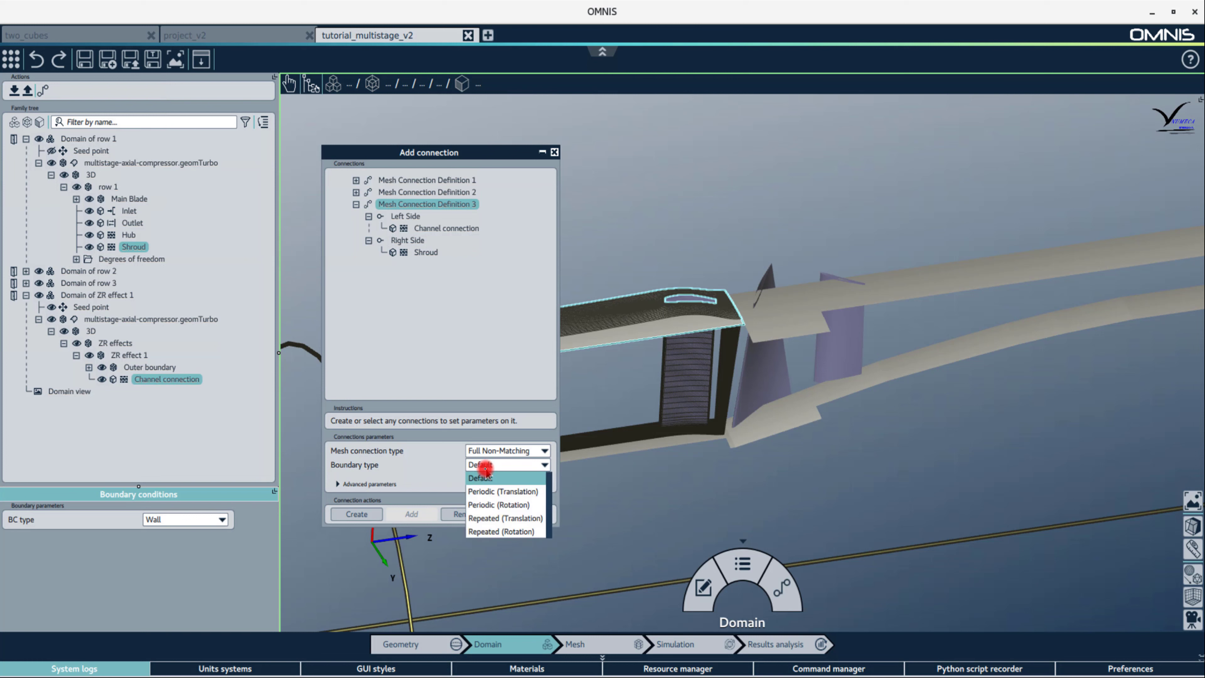
pyautogui.click(489, 530)
pyautogui.click(495, 443)
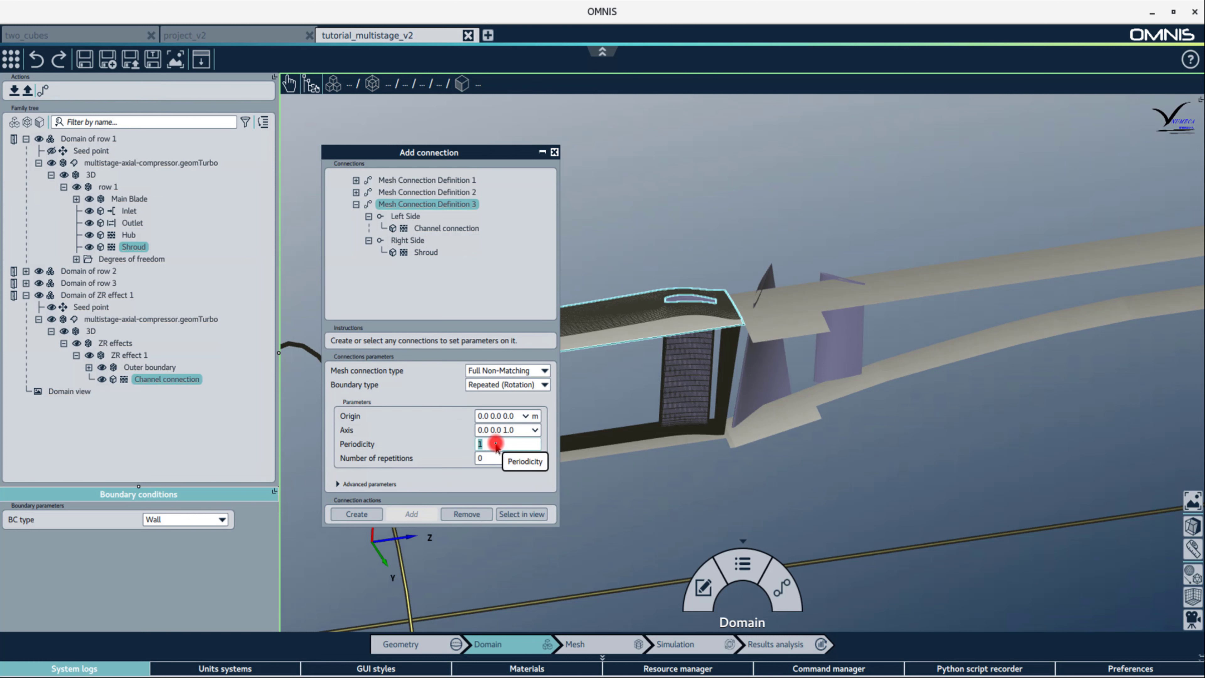
pyautogui.write('38')
pyautogui.click(496, 458)
pyautogui.write('2')
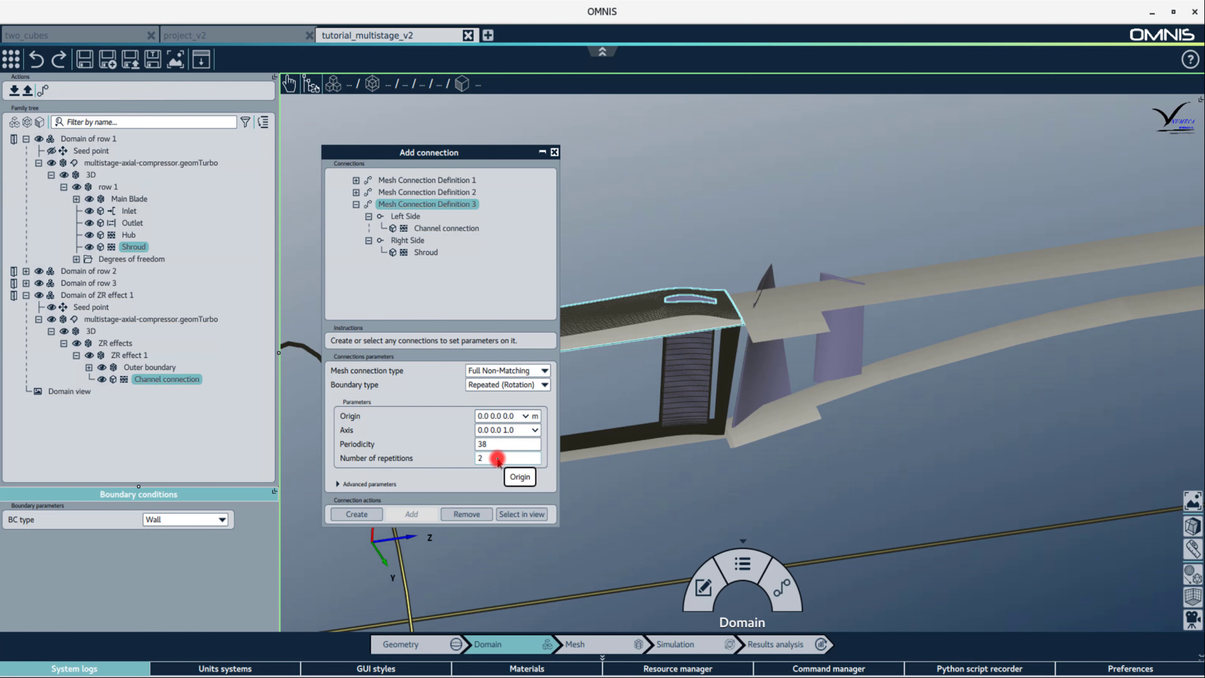
# In the mesh stage, enable Repeated FNMB for ZR effect 1 and remesh it together with row 1
pyautogui.click(573, 641)
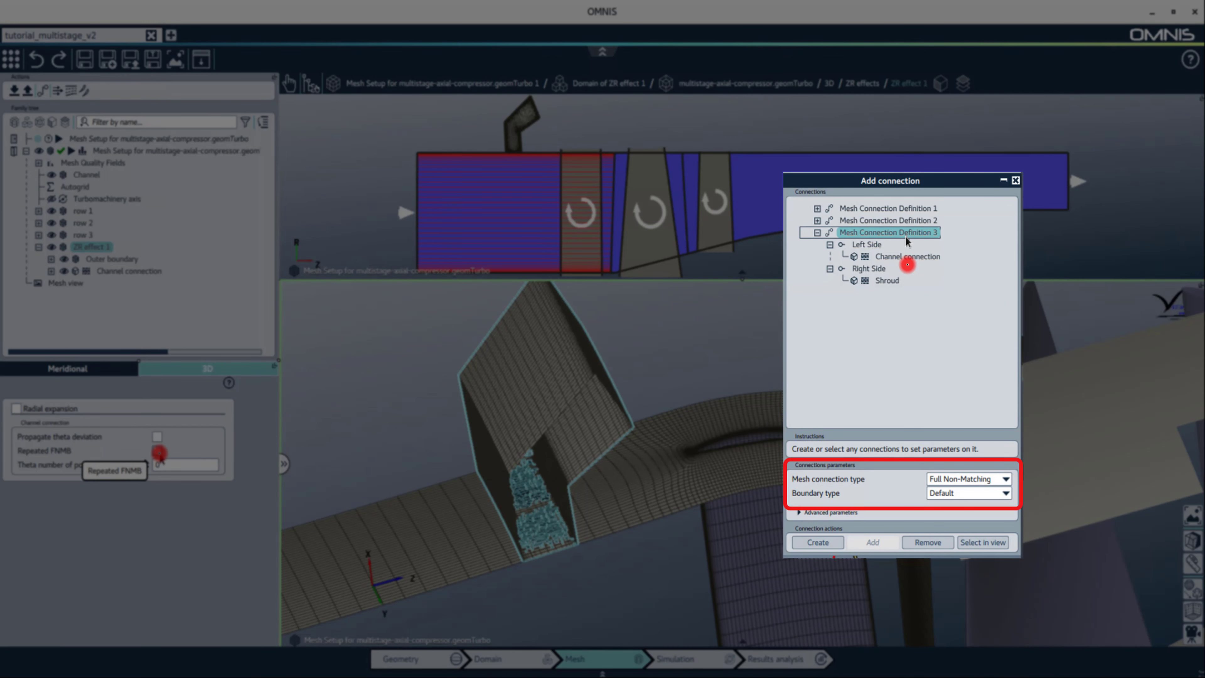
pyautogui.click(157, 451)
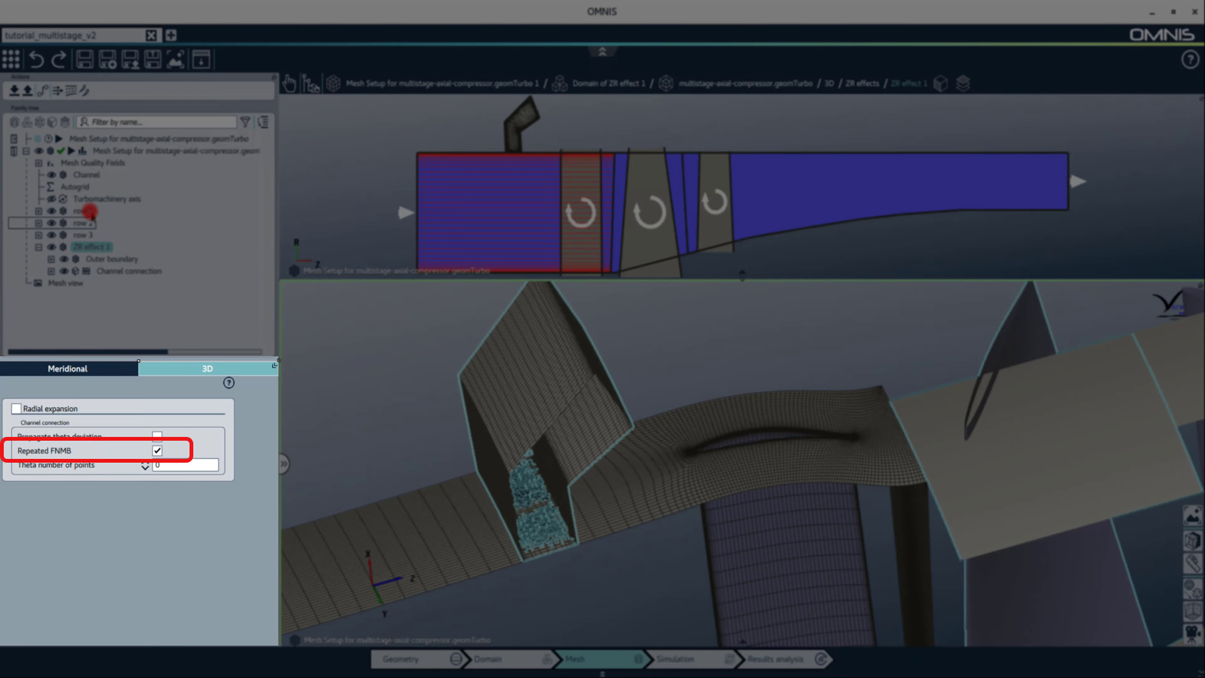
pyautogui.click(89, 213)
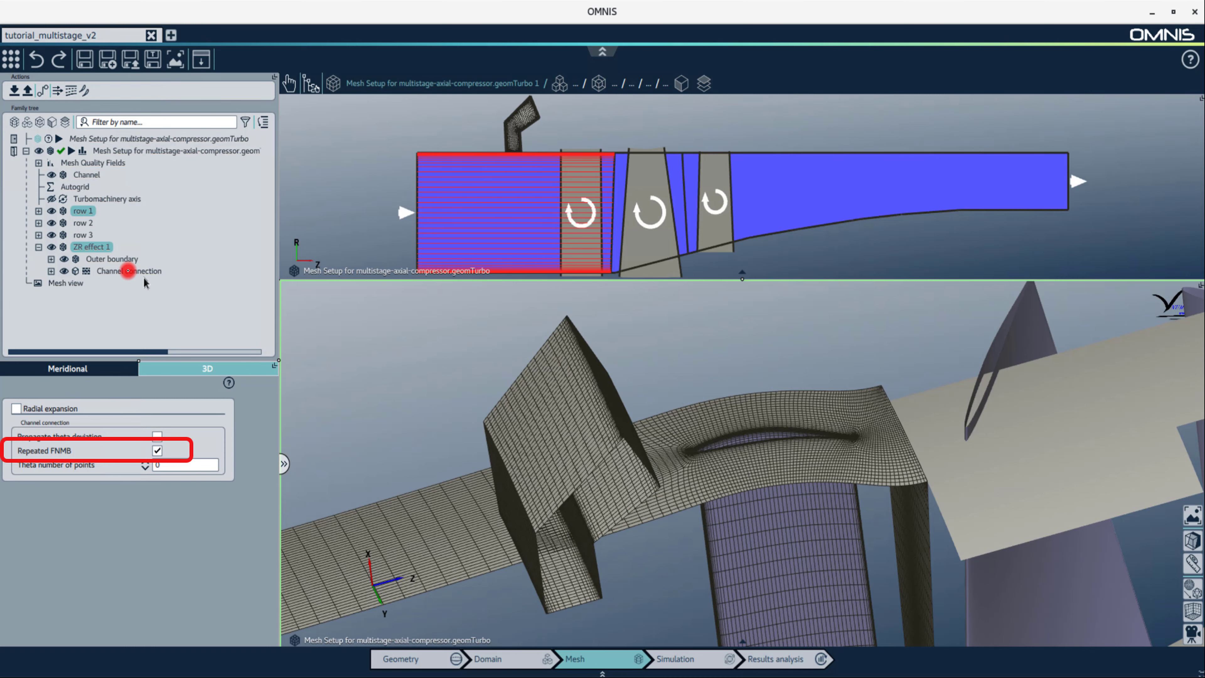
pyautogui.click(84, 246)
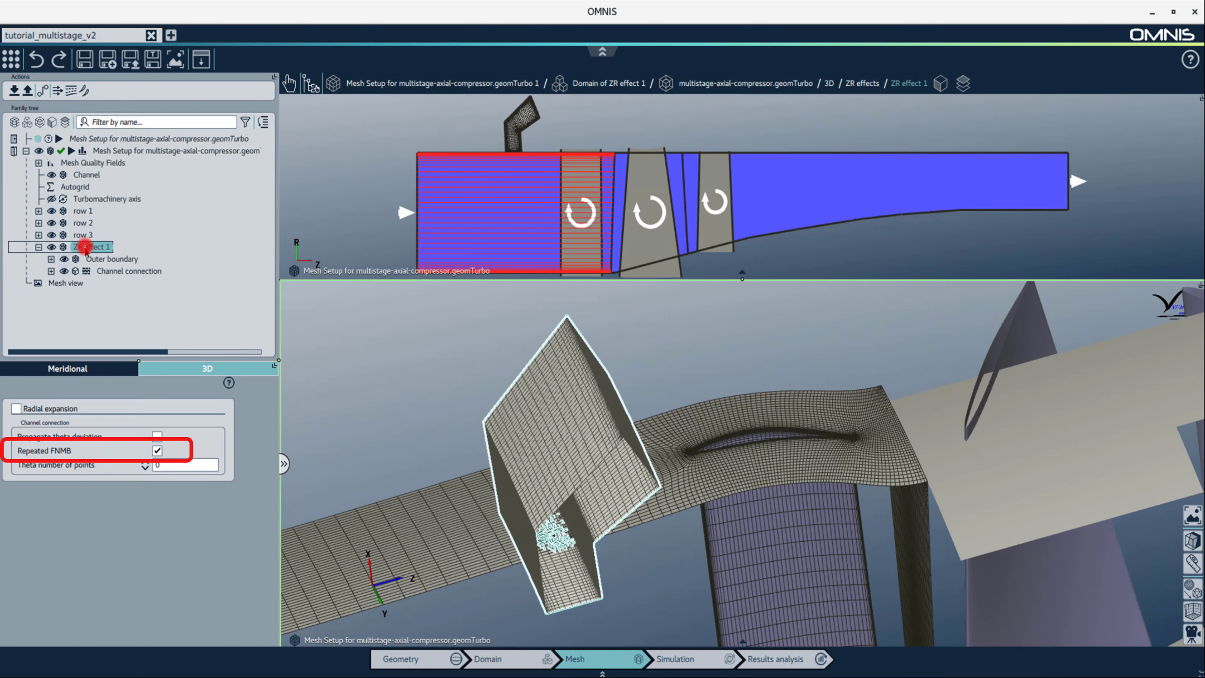